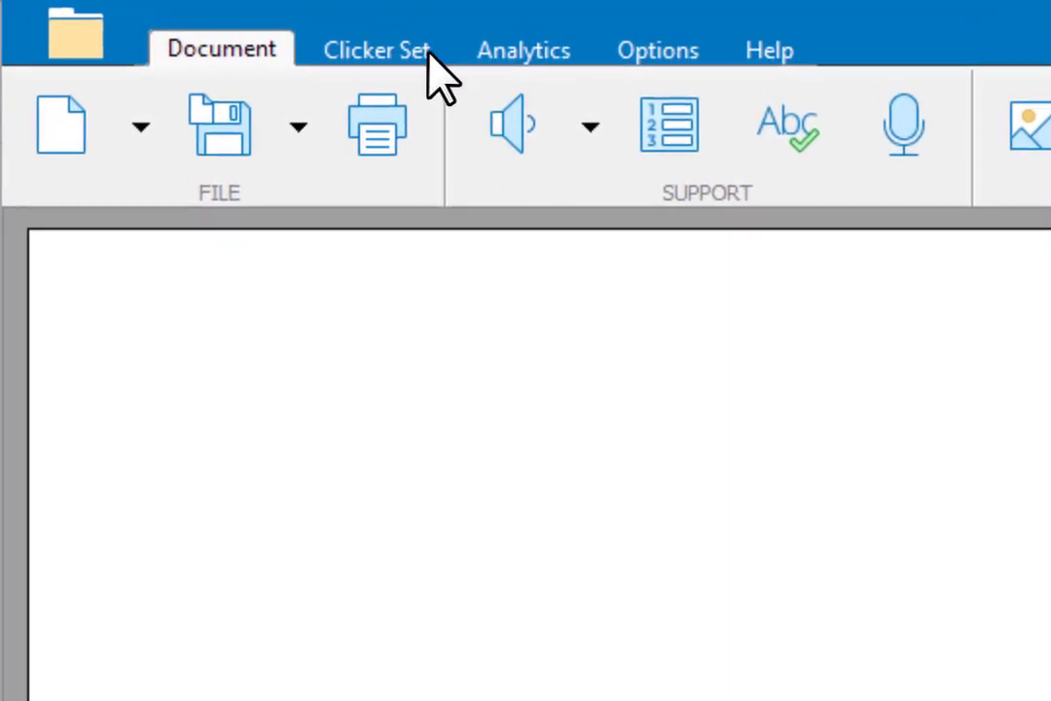
Create a new Clicker Book from the Blank Clicker Book template on the Books tab
{"action": "left_click", "coordinate": [429, 54]}
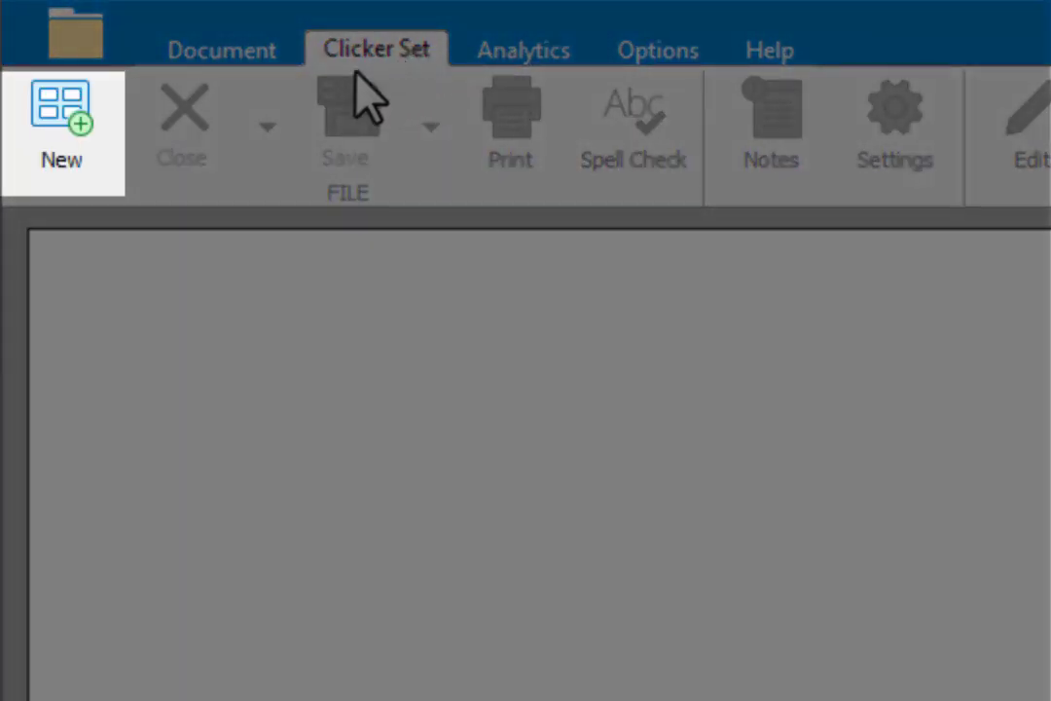
{"action": "left_click", "coordinate": [101, 141]}
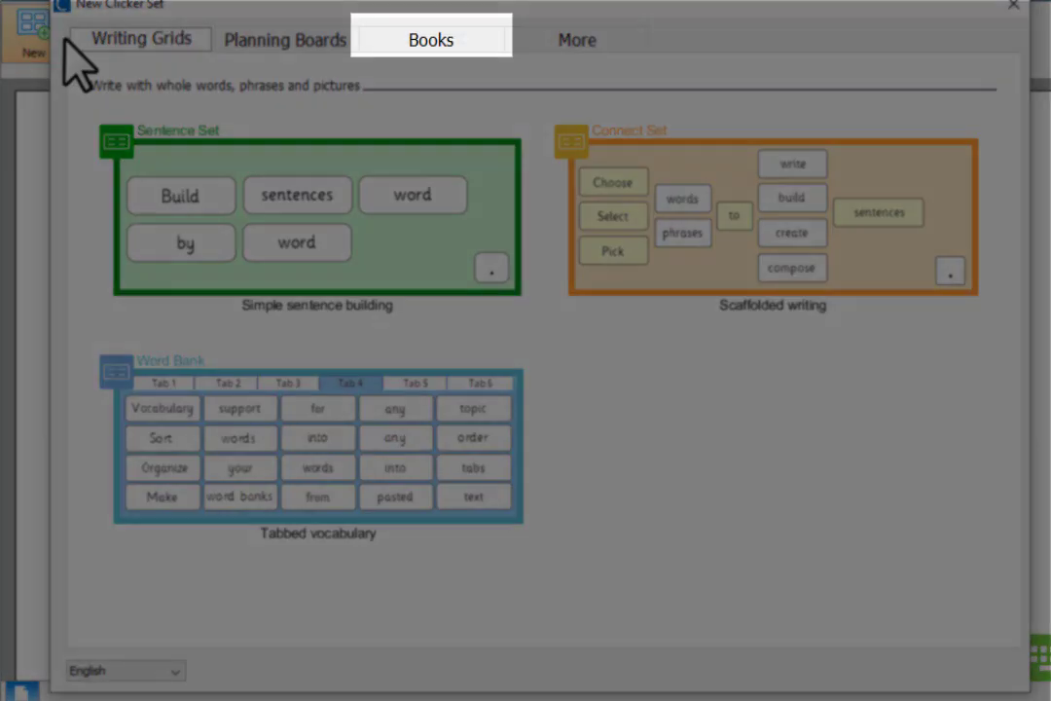
{"action": "left_click", "coordinate": [481, 42]}
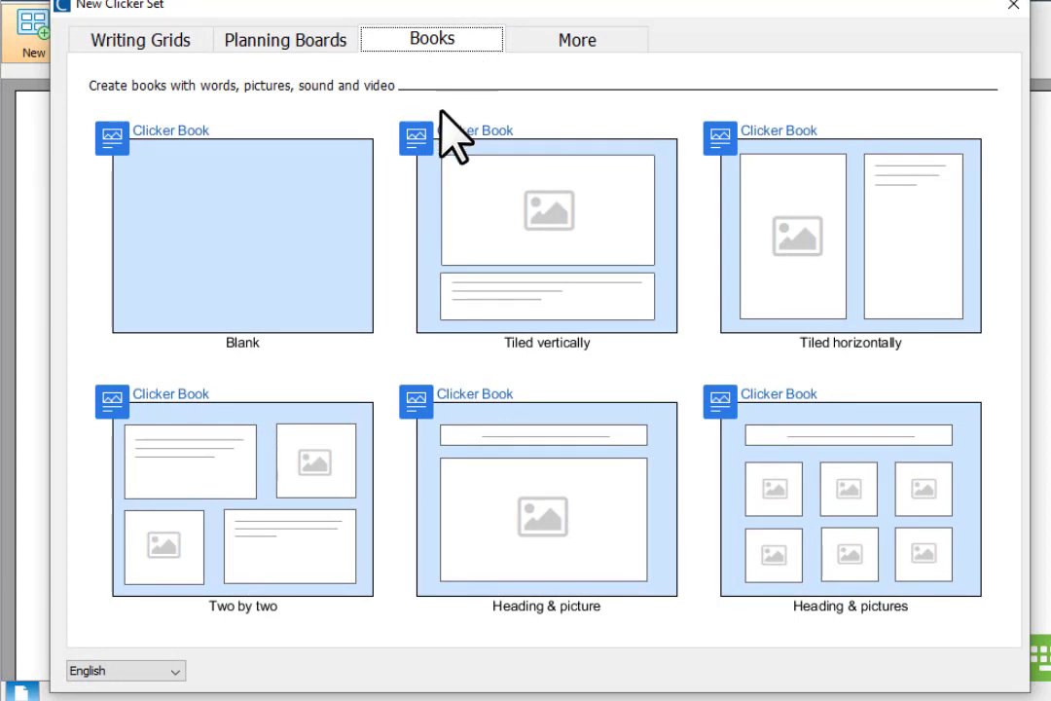
{"action": "left_click", "coordinate": [350, 321]}
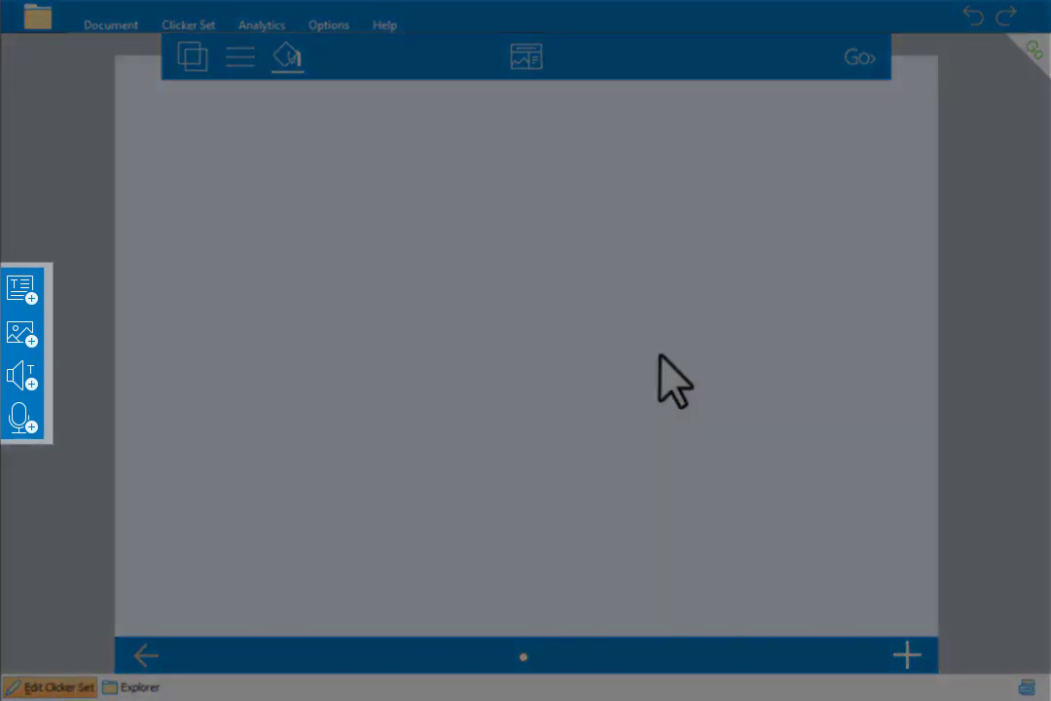
Add a text box at the page's top right and paste in the reptile facts paragraph
{"action": "left_click", "coordinate": [29, 292]}
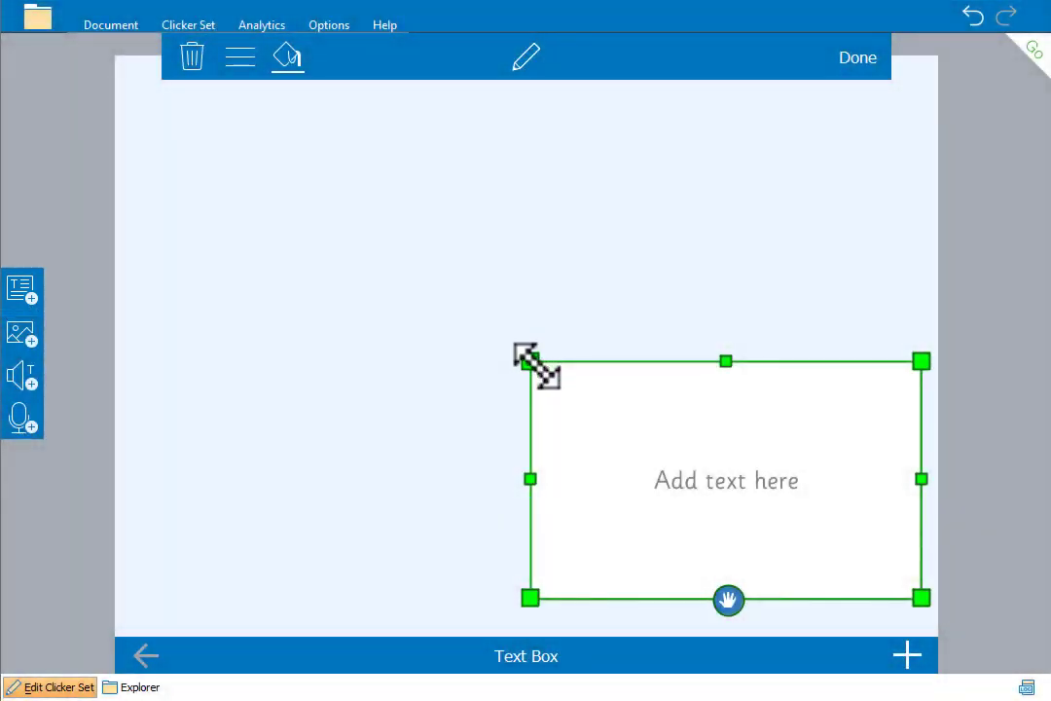
{"action": "left_click_drag", "start_coordinate": [530, 362], "coordinate": [516, 238]}
{"action": "left_click_drag", "start_coordinate": [722, 599], "coordinate": [709, 457]}
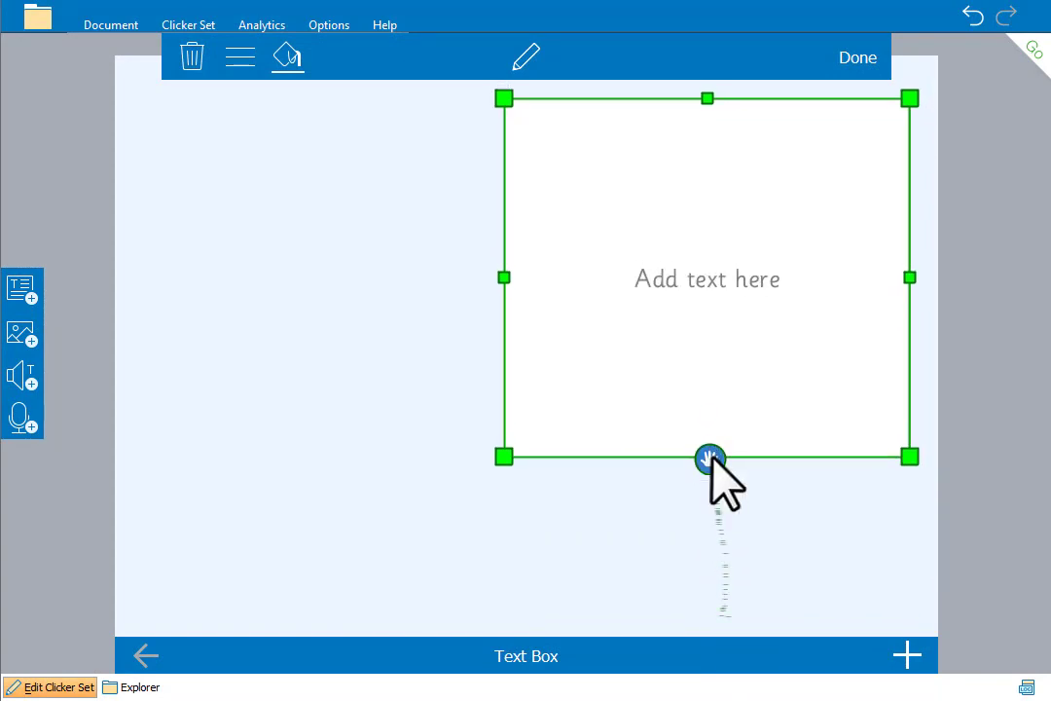
{"action": "left_click", "coordinate": [665, 331]}
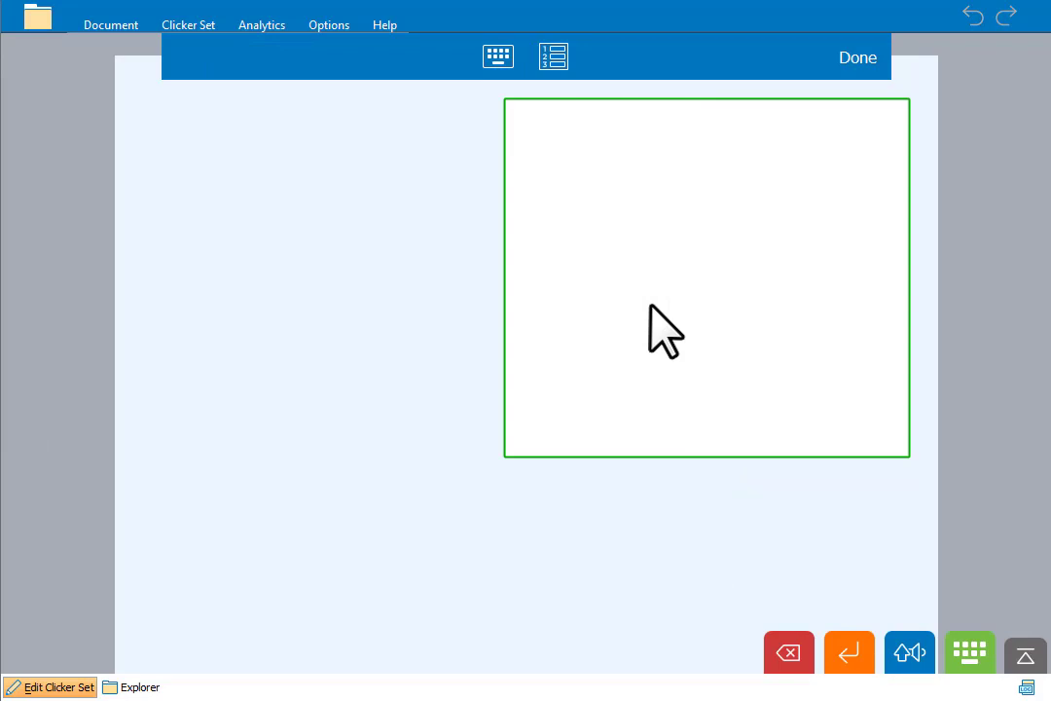
{"action": "key", "text": "ctrl+v"}
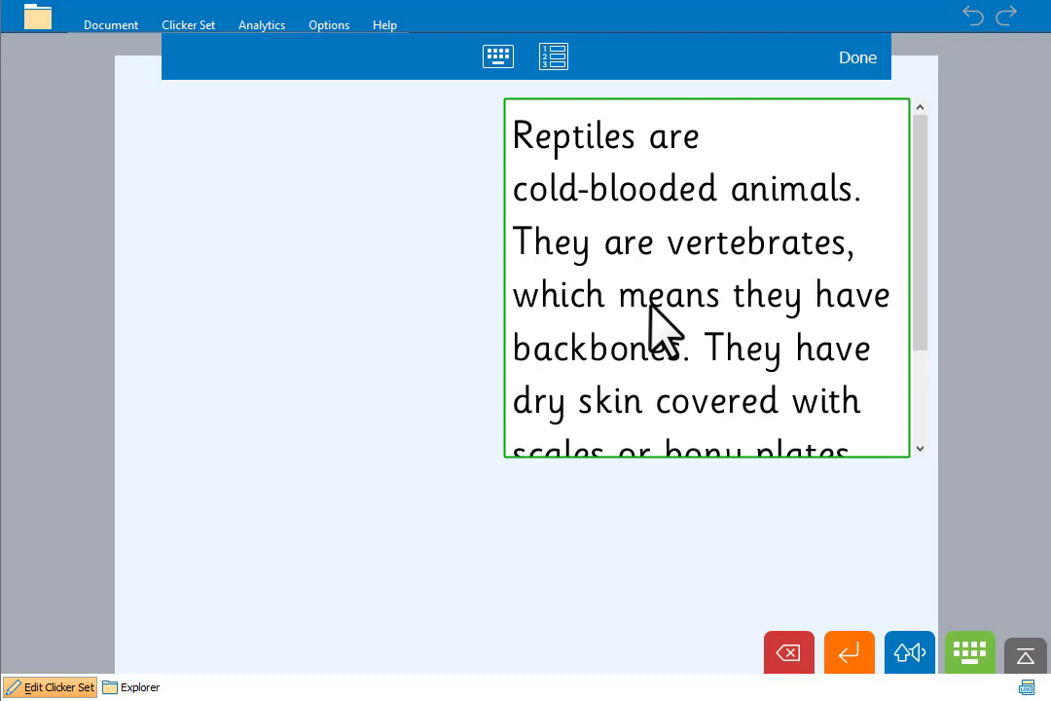
{"action": "left_click", "coordinate": [871, 68]}
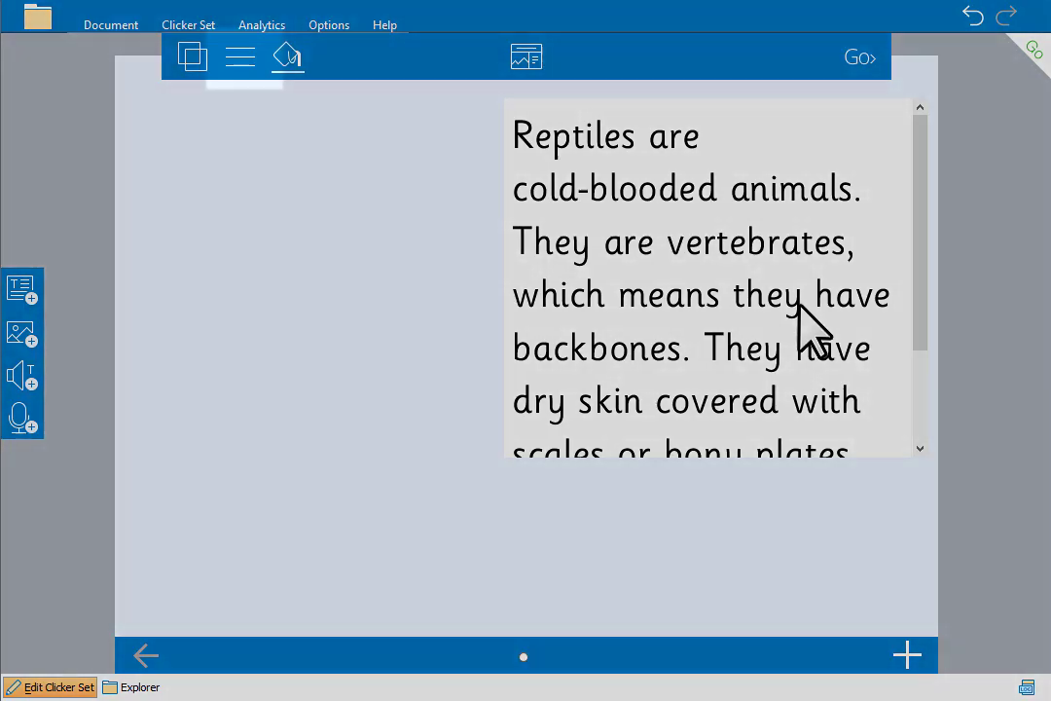
Set the reptile facts text box to custom text size 40
{"action": "left_click", "coordinate": [798, 302]}
{"action": "left_click", "coordinate": [249, 67]}
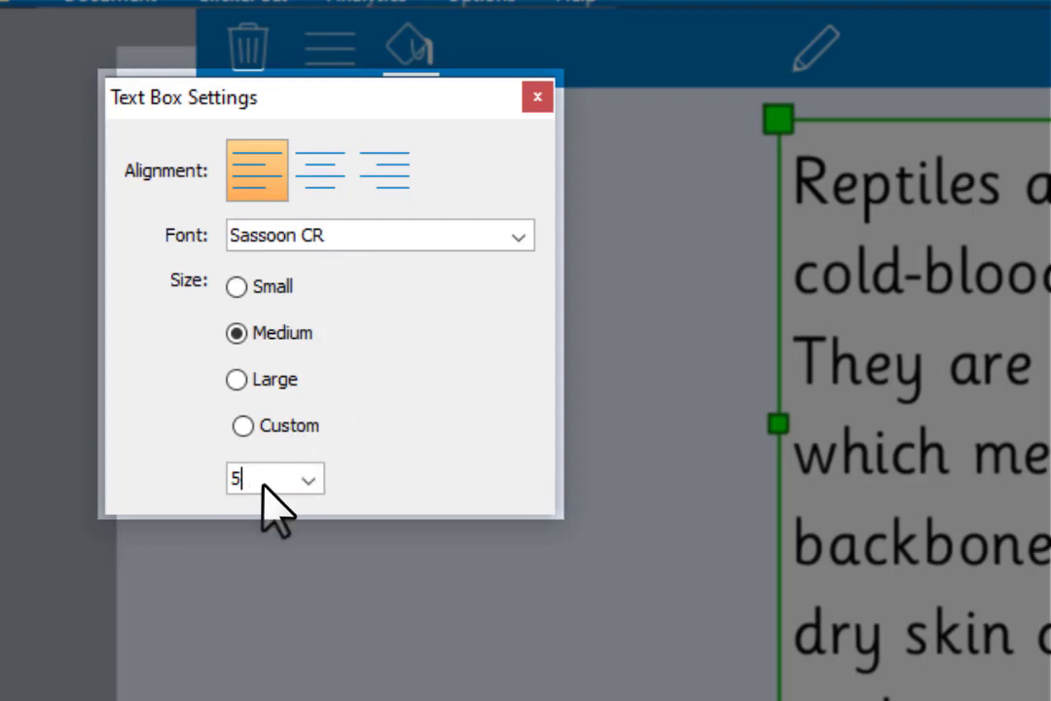
{"action": "key", "text": "Return"}
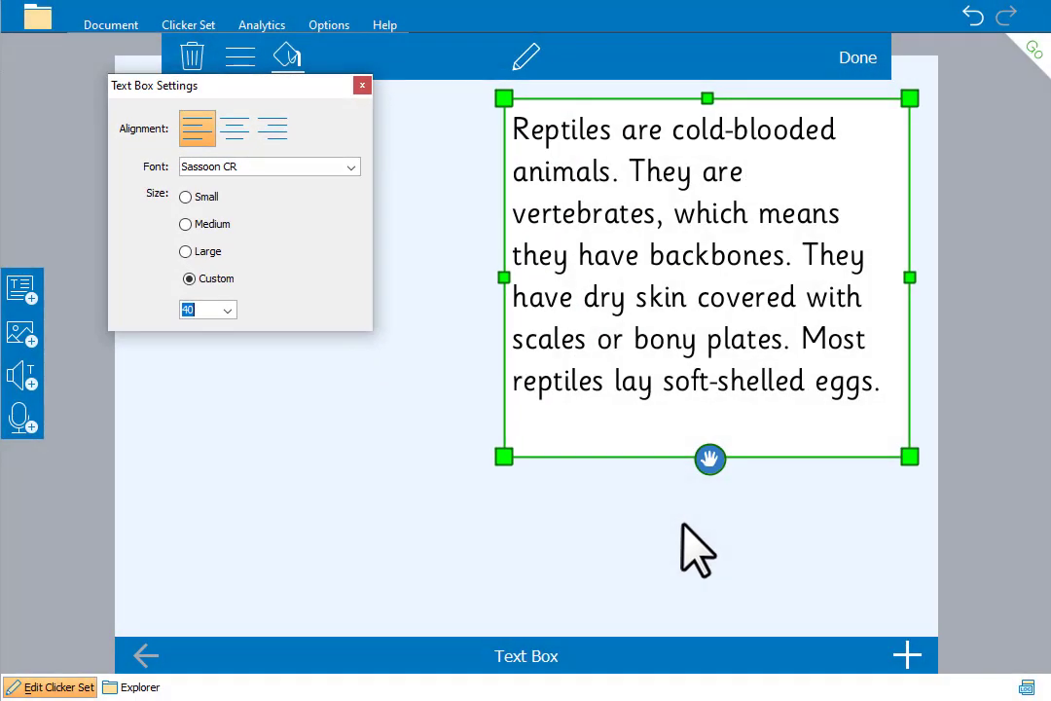
{"action": "left_click", "coordinate": [671, 526]}
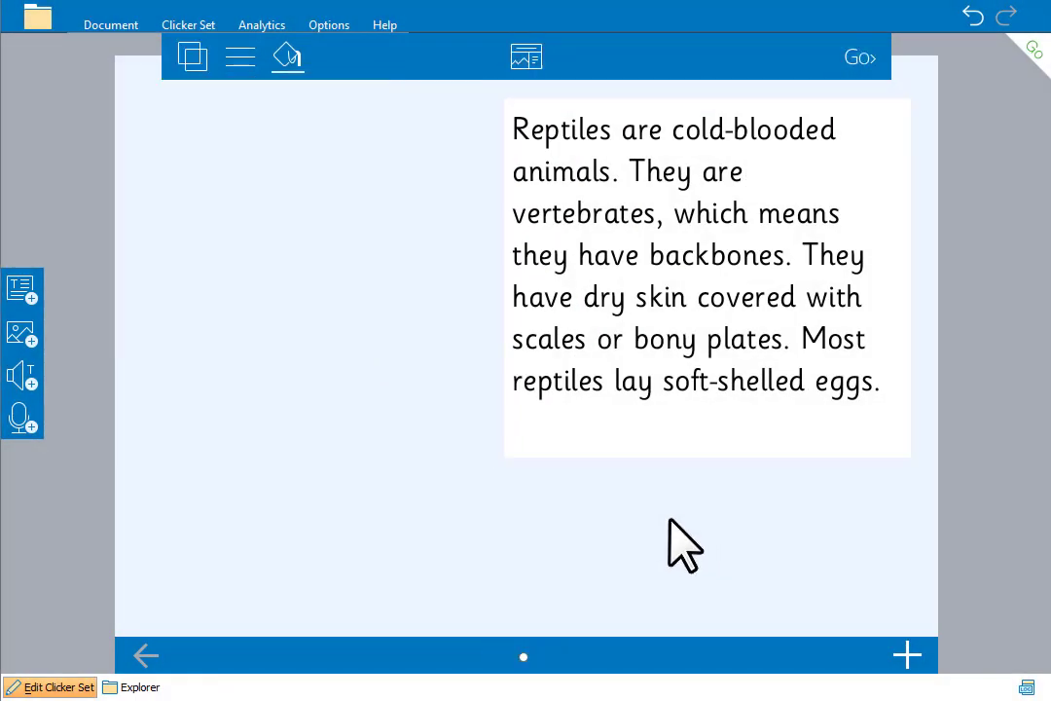
Add a wide text box across the lower page and paste in the cold-blooded animals text
{"action": "left_click", "coordinate": [29, 290]}
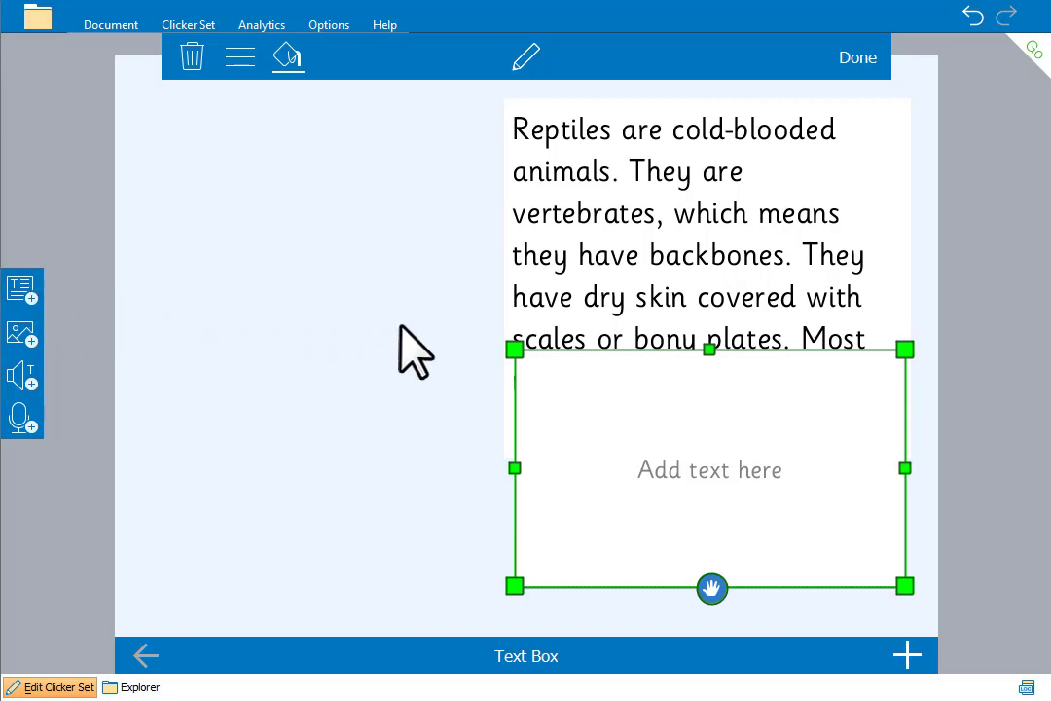
{"action": "left_click_drag", "start_coordinate": [501, 335], "coordinate": [161, 454]}
{"action": "left_click_drag", "start_coordinate": [542, 588], "coordinate": [513, 605]}
{"action": "left_click", "coordinate": [604, 547]}
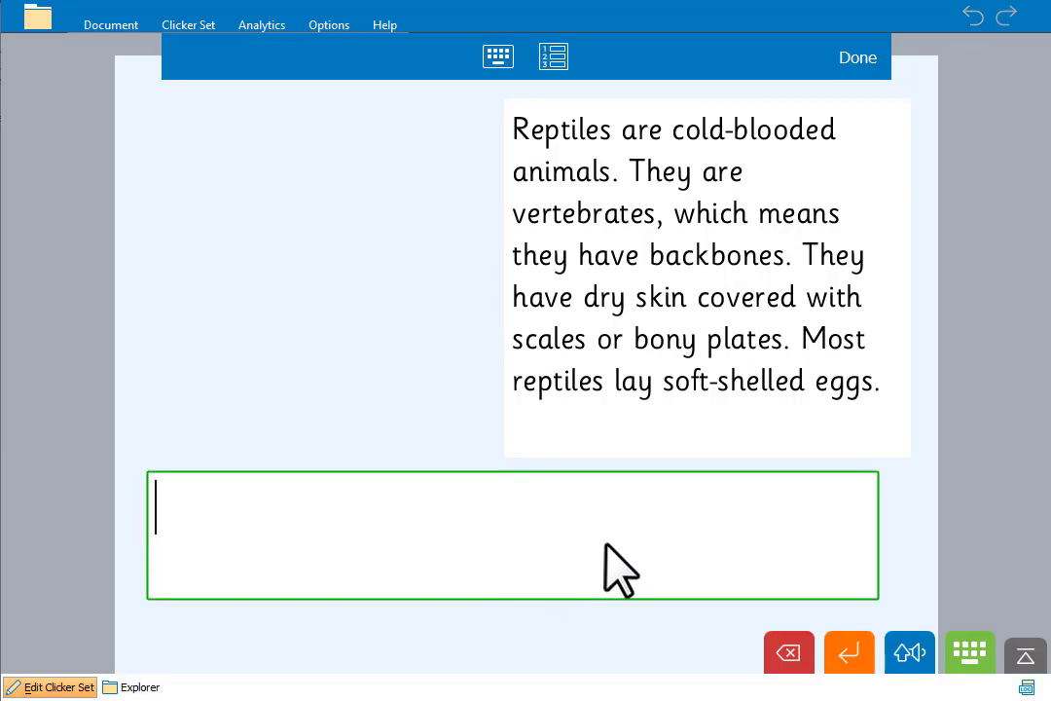
{"action": "key", "text": "ctrl+v"}
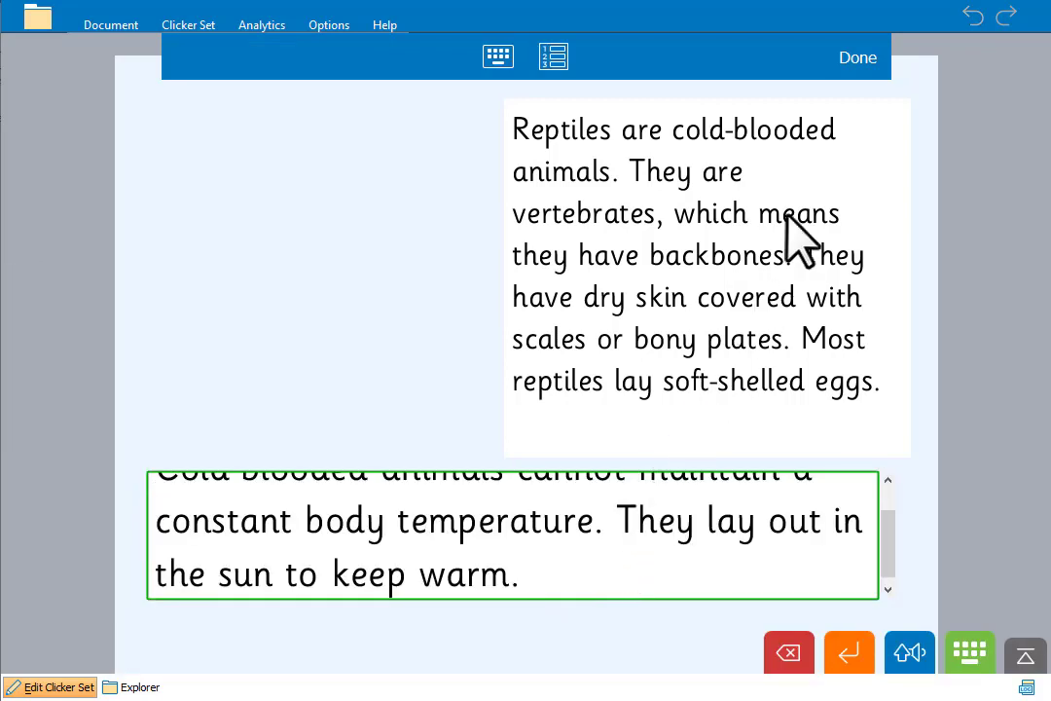
{"action": "left_click", "coordinate": [857, 58]}
Give the lower text box custom text size 40
{"action": "left_click", "coordinate": [481, 571]}
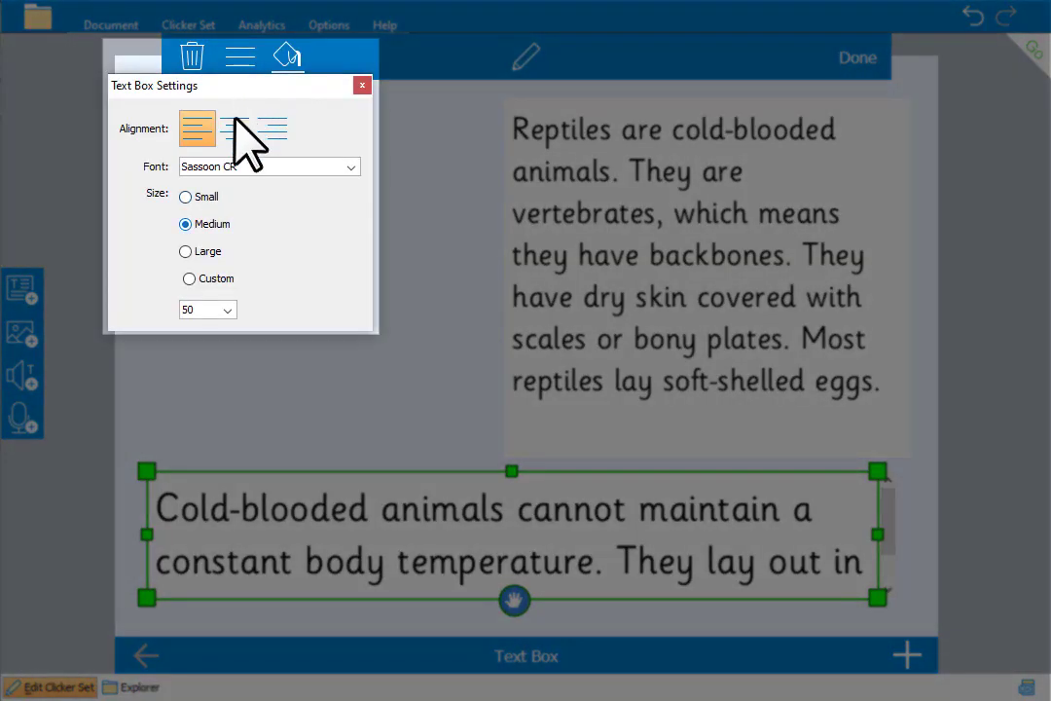
{"action": "left_click", "coordinate": [204, 311]}
{"action": "type", "text": "40"}
{"action": "key", "text": "Return"}
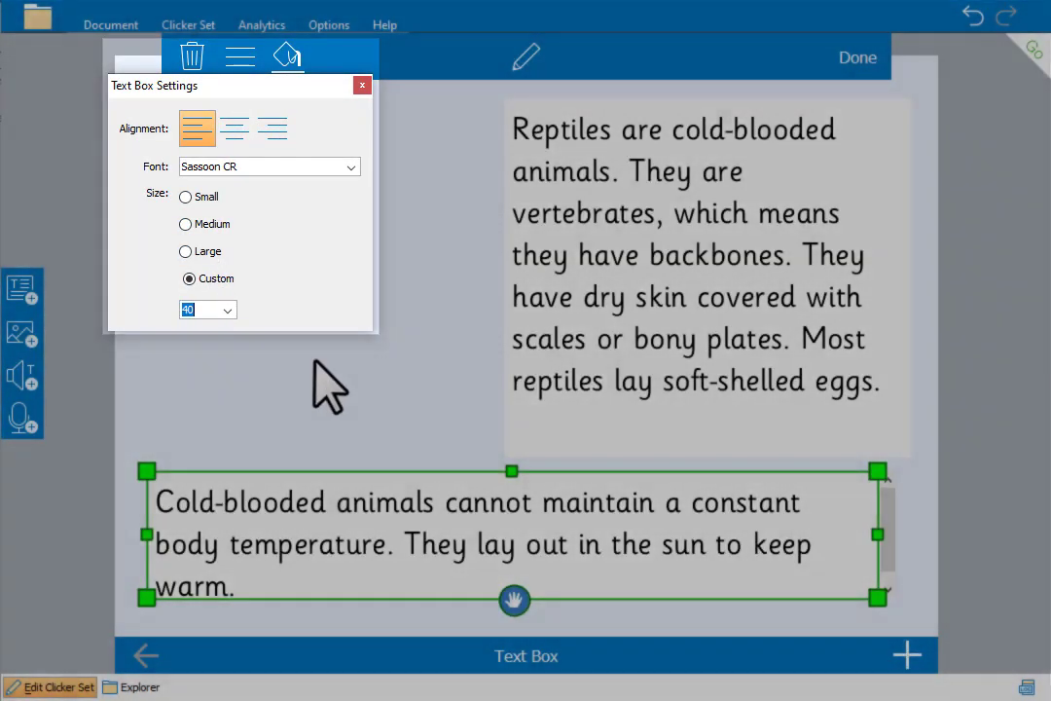
{"action": "left_click", "coordinate": [394, 414]}
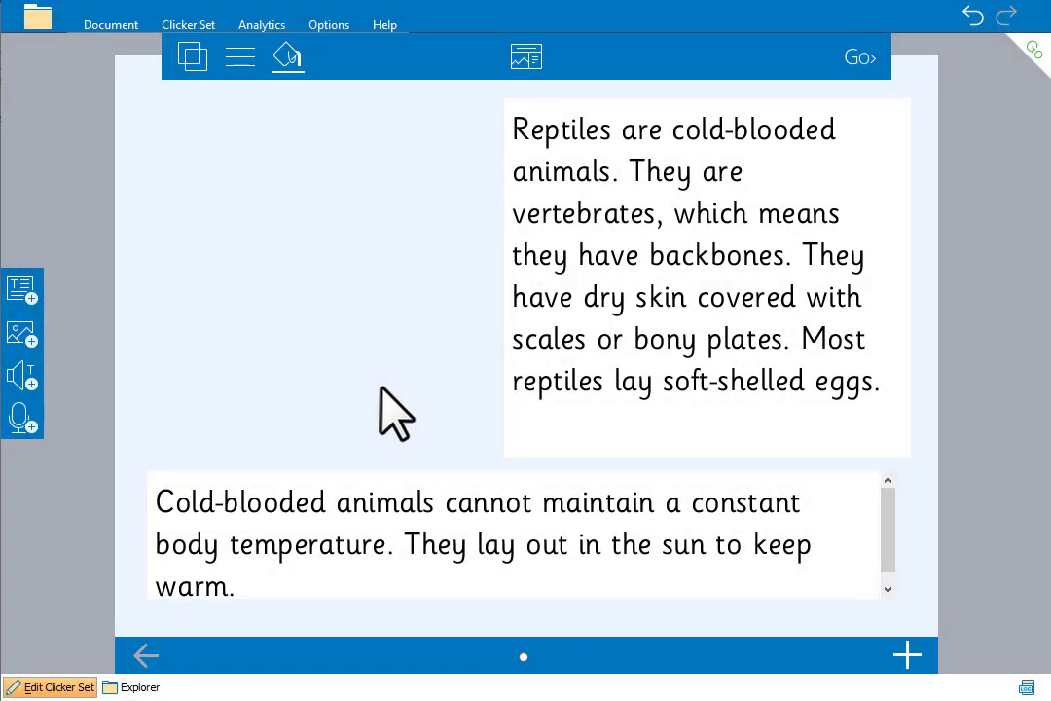
Set transparent backgrounds on both the upper reptile facts box and the lower cold-blooded text box
{"action": "left_click", "coordinate": [789, 303]}
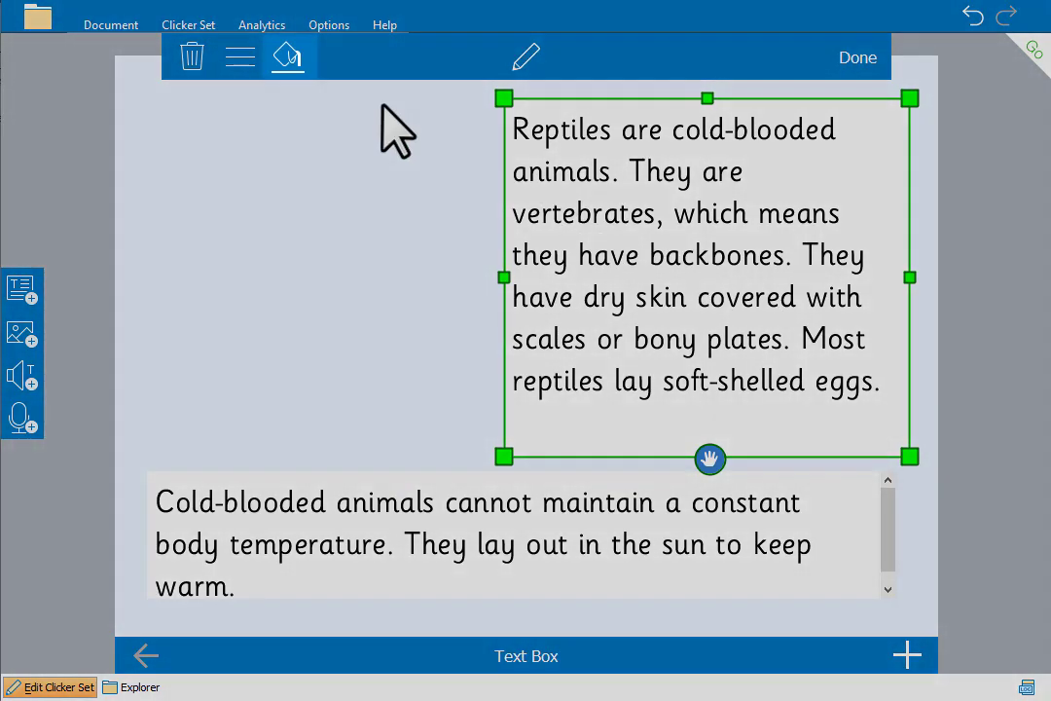
{"action": "left_click", "coordinate": [289, 58]}
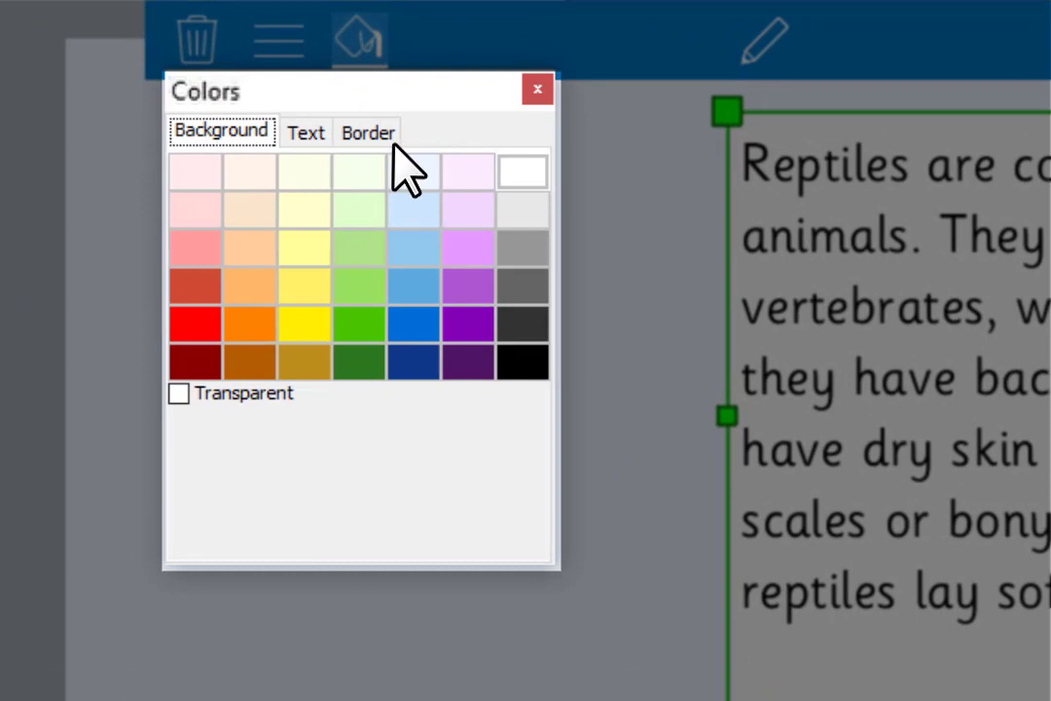
{"action": "left_click", "coordinate": [180, 393]}
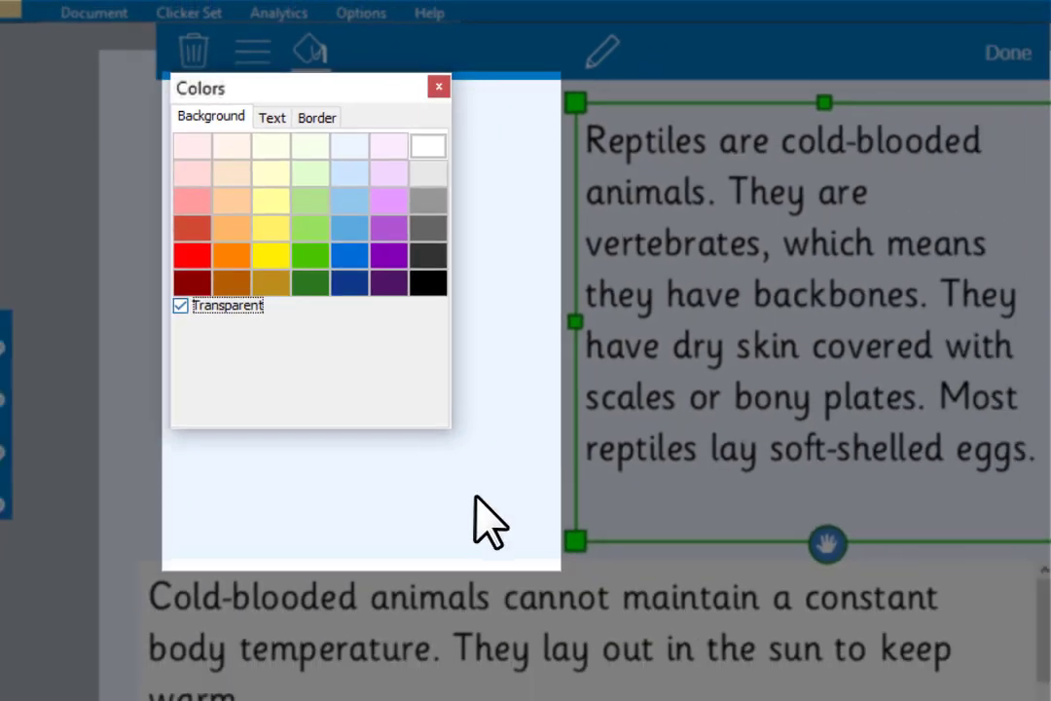
{"action": "left_click", "coordinate": [709, 647]}
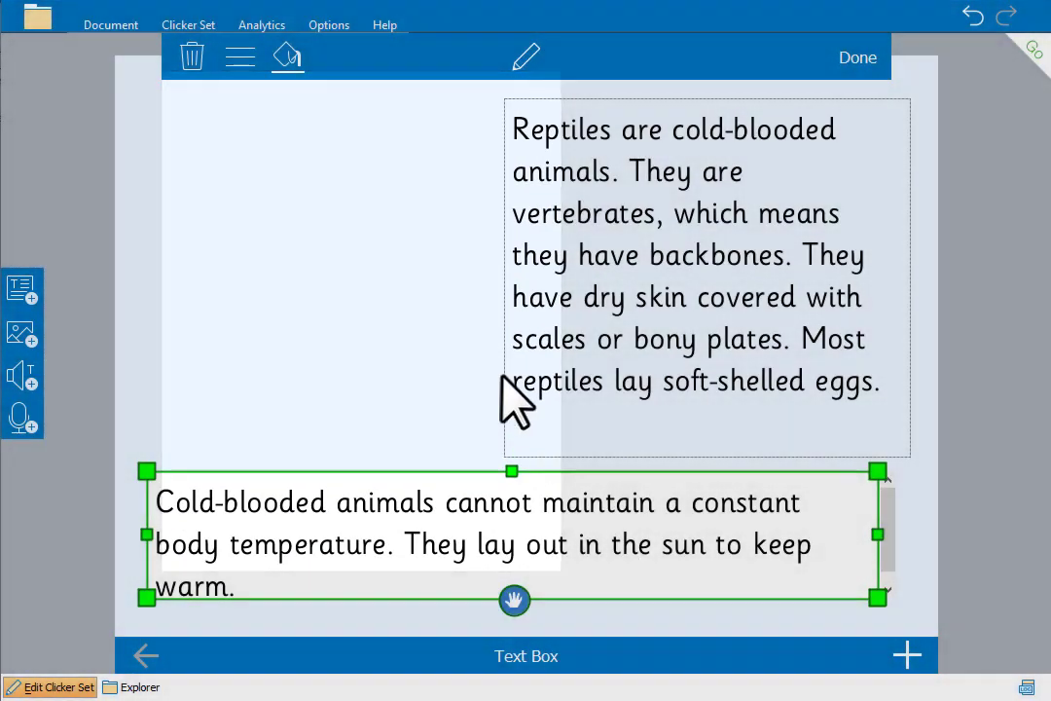
{"action": "left_click", "coordinate": [287, 60]}
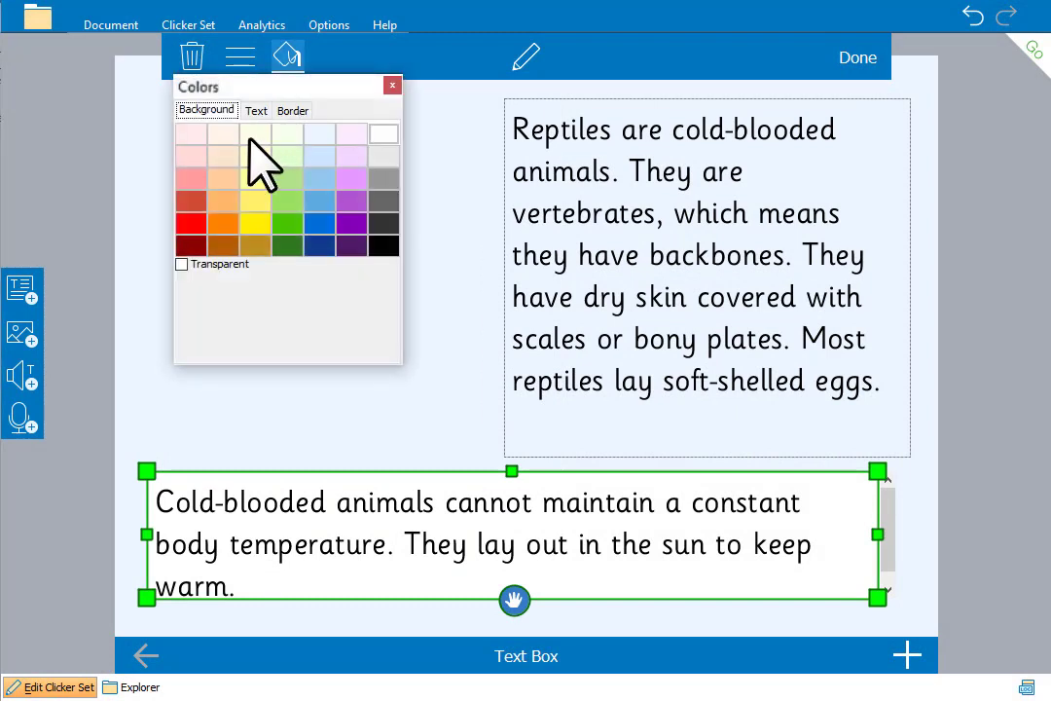
{"action": "left_click", "coordinate": [182, 265]}
{"action": "key", "text": "Escape"}
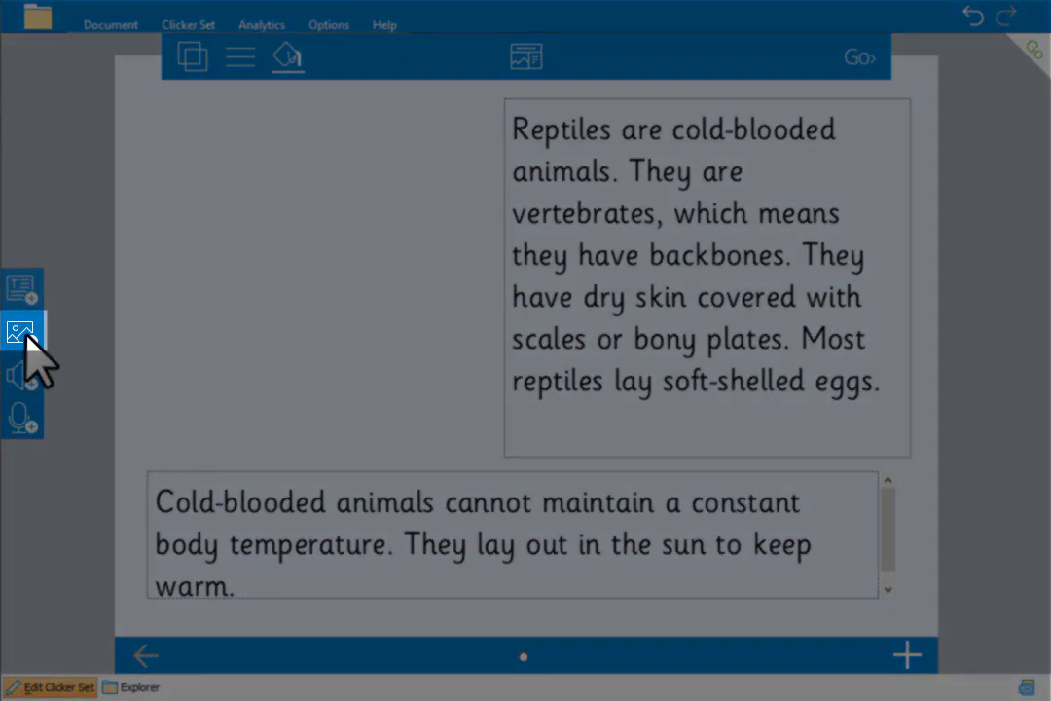
Add a picture box at the upper left, stretching from the page top down to the lower text
{"action": "left_click", "coordinate": [21, 331]}
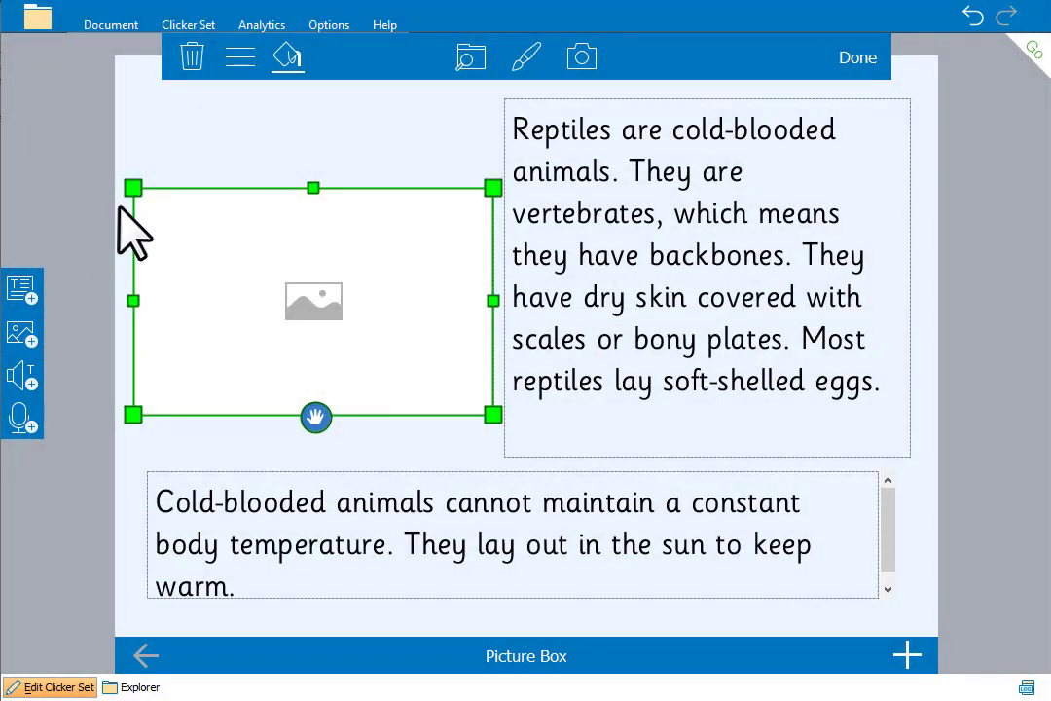
{"action": "left_click_drag", "start_coordinate": [133, 185], "coordinate": [127, 96]}
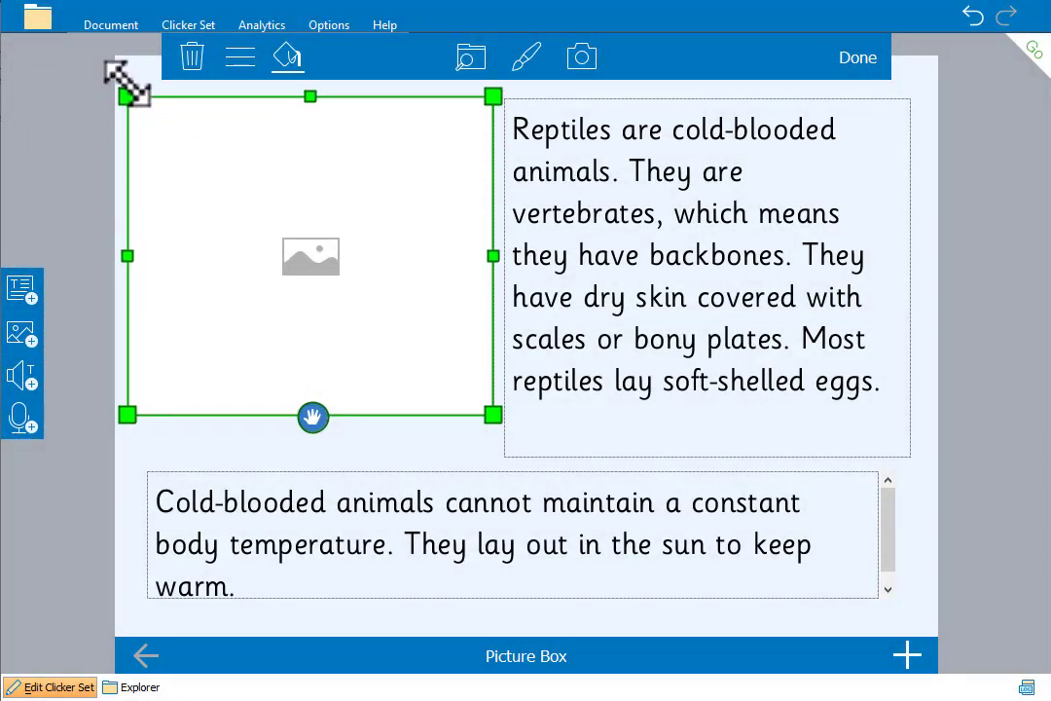
{"action": "left_click_drag", "start_coordinate": [124, 415], "coordinate": [123, 453]}
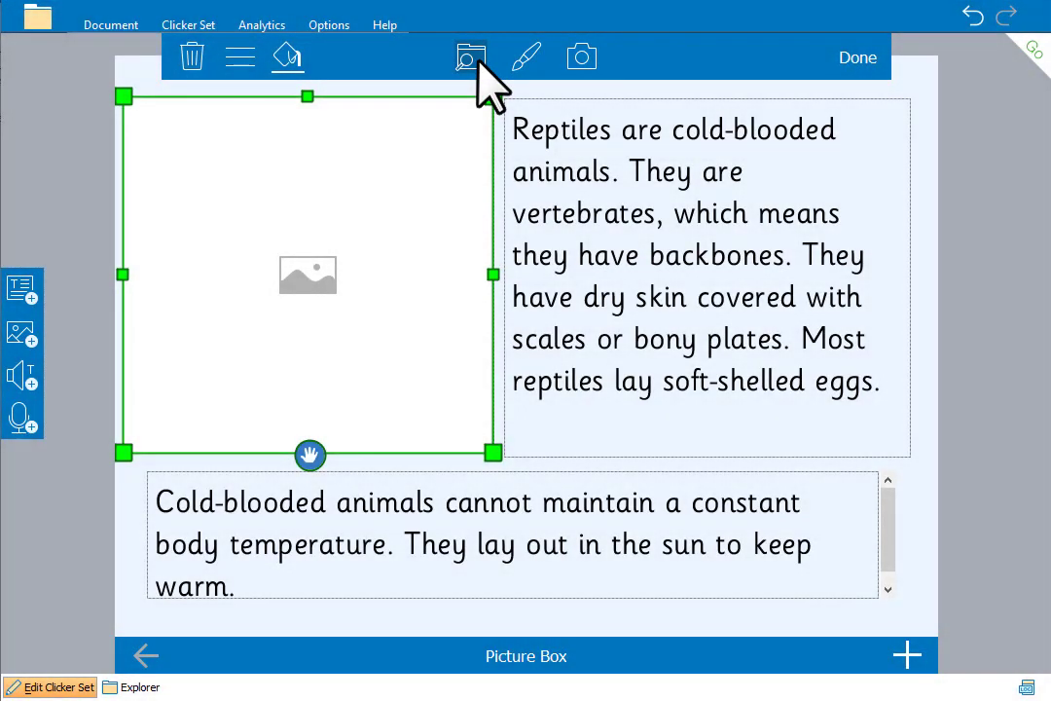
Insert the 'reptiles' picture found by searching the CrickPix collection
{"action": "left_click", "coordinate": [477, 65]}
{"action": "left_click", "coordinate": [297, 218]}
{"action": "double_click", "coordinate": [297, 220]}
{"action": "left_click", "coordinate": [429, 147]}
{"action": "type", "text": "reptiles"}
{"action": "key", "text": "Return"}
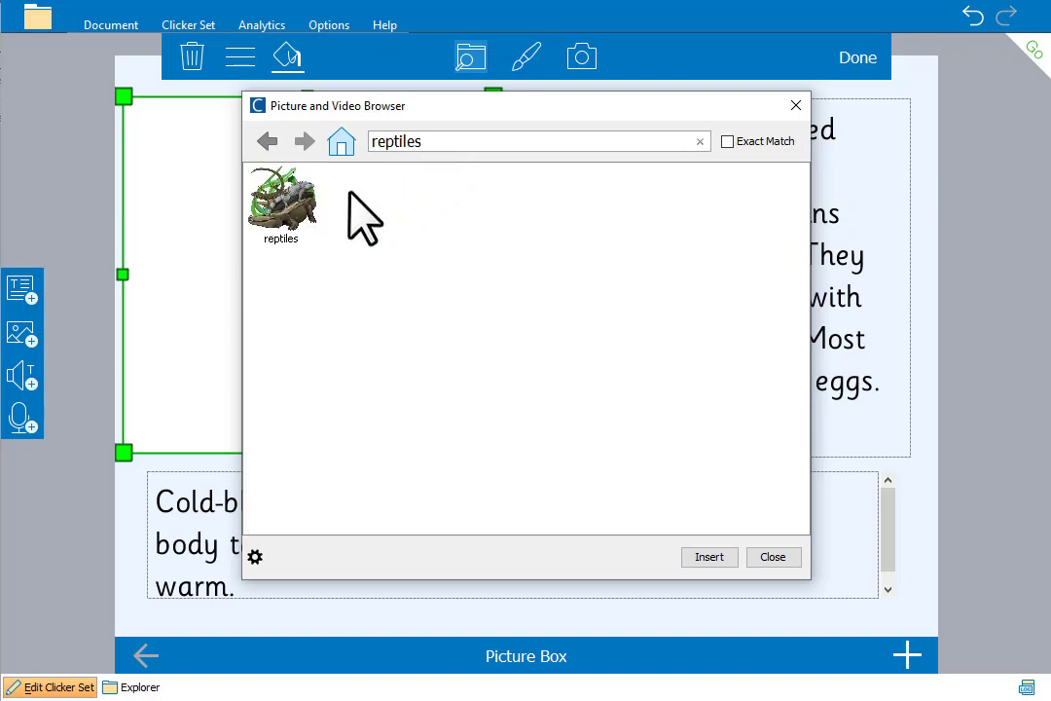
{"action": "left_click", "coordinate": [289, 228]}
{"action": "double_click", "coordinate": [289, 230]}
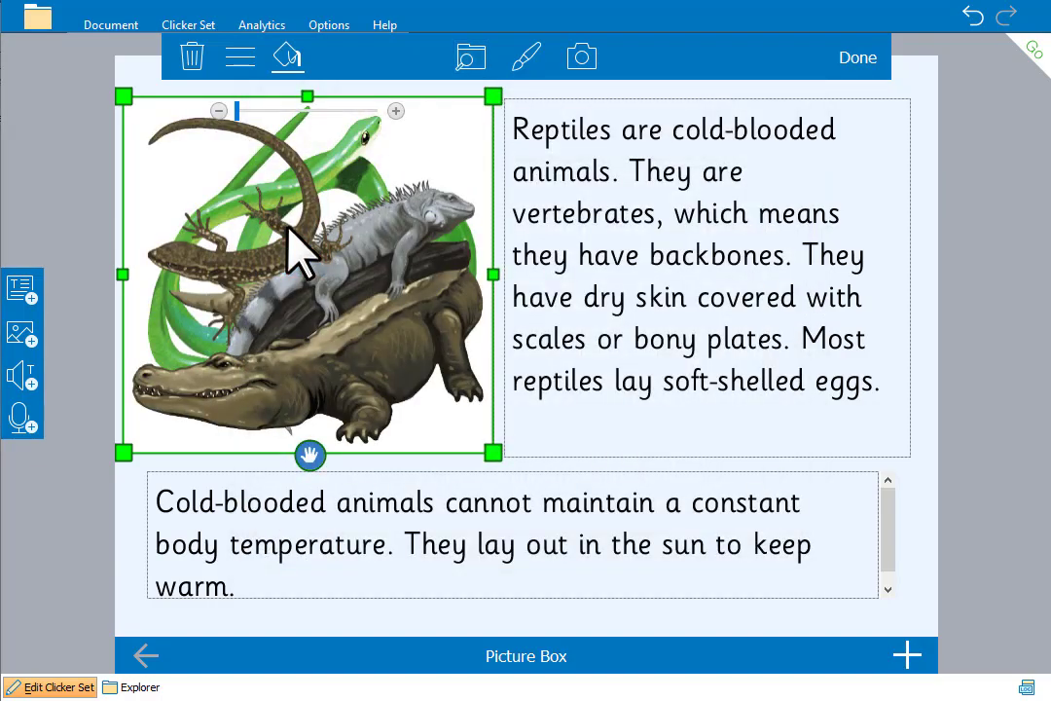
Make the reptile picture box's background transparent
{"action": "left_click", "coordinate": [289, 57]}
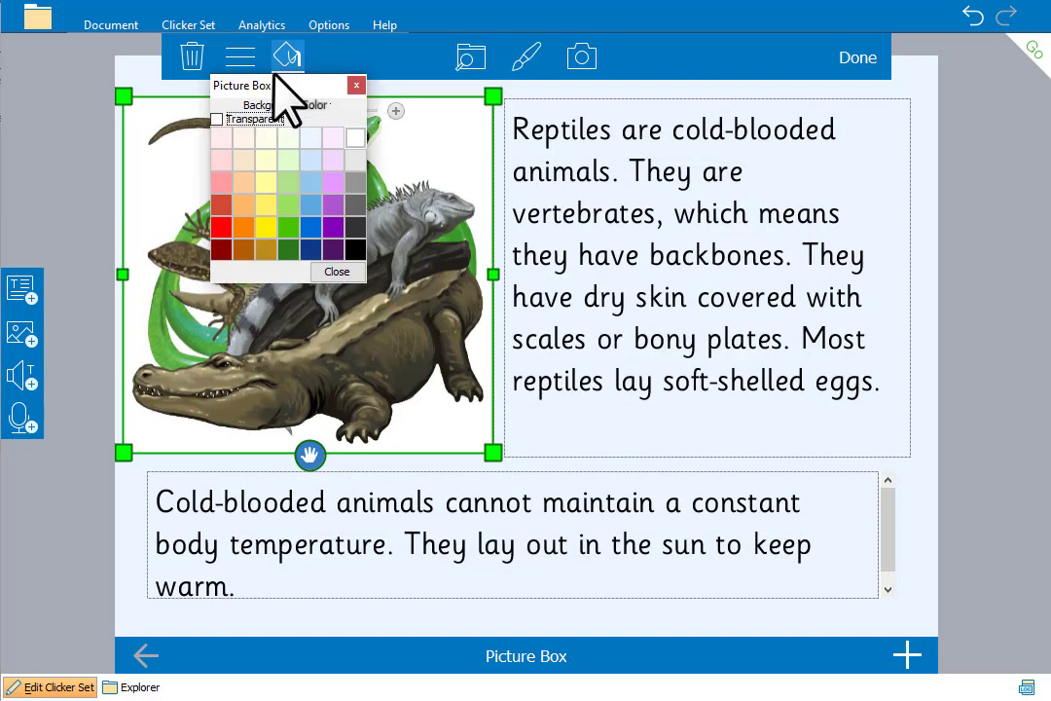
{"action": "left_click", "coordinate": [217, 120]}
{"action": "left_click", "coordinate": [66, 230]}
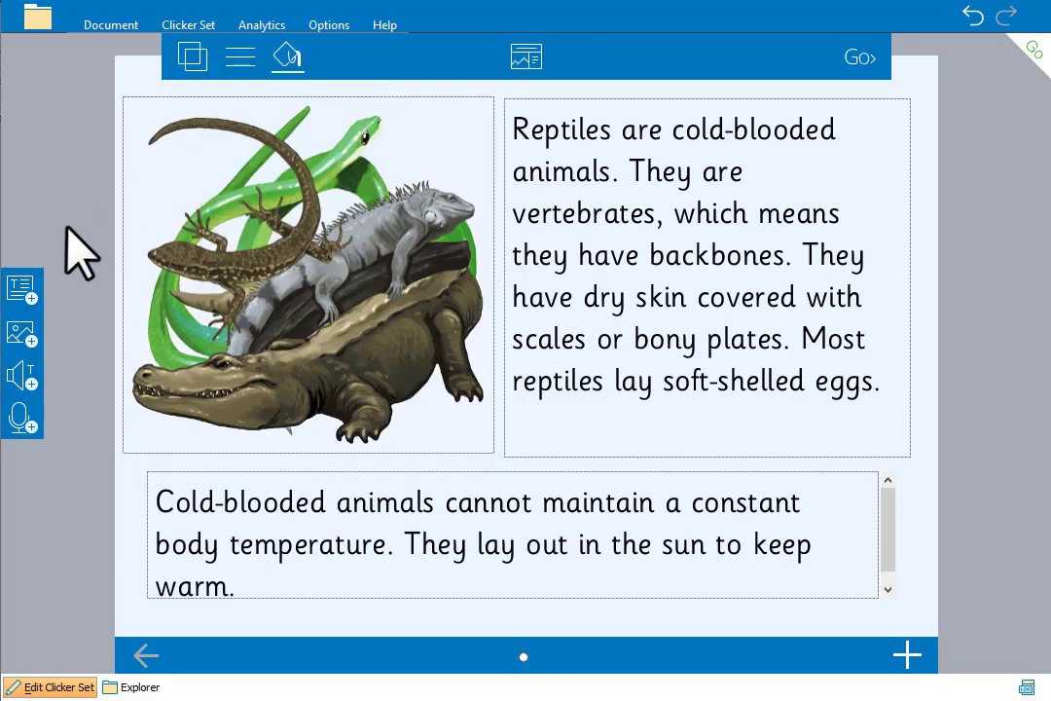
Change the page background colour to light green
{"action": "left_click", "coordinate": [296, 64]}
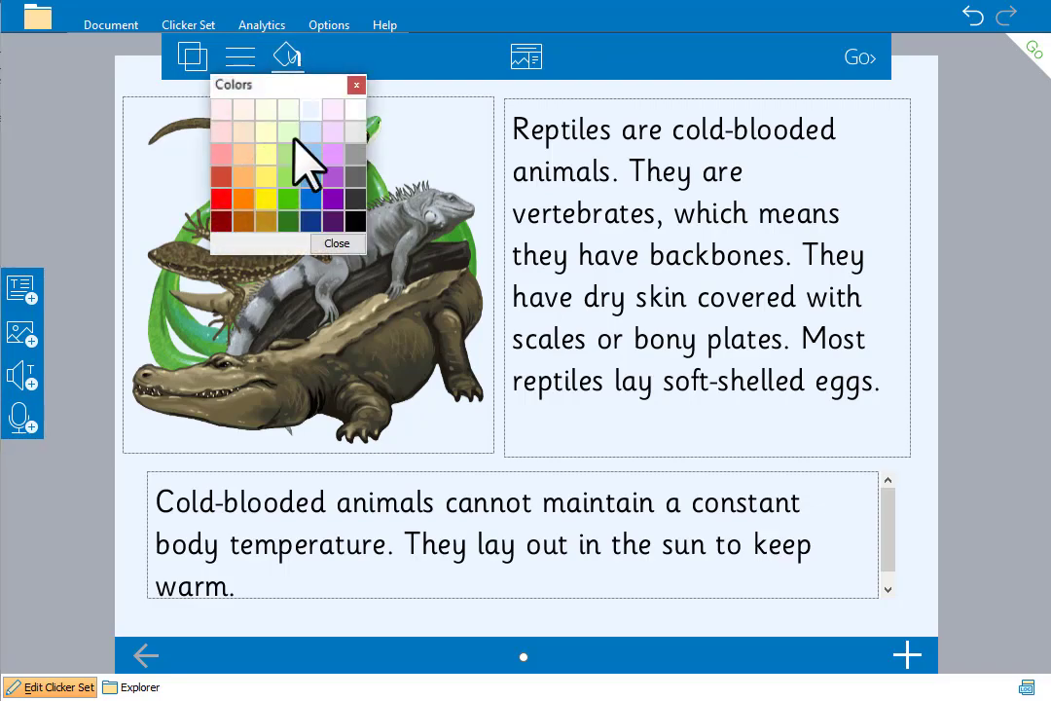
{"action": "left_click", "coordinate": [289, 155]}
{"action": "left_click", "coordinate": [62, 232]}
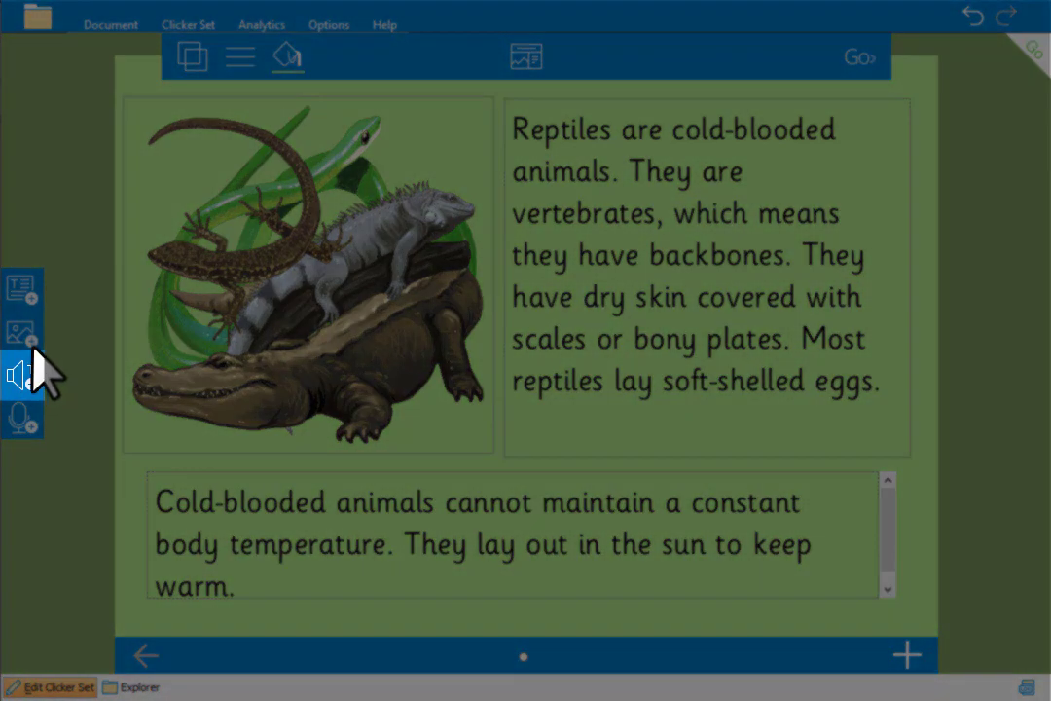
Add a read-aloud button positioned just below the centre of the fact text box
{"action": "left_click", "coordinate": [26, 380]}
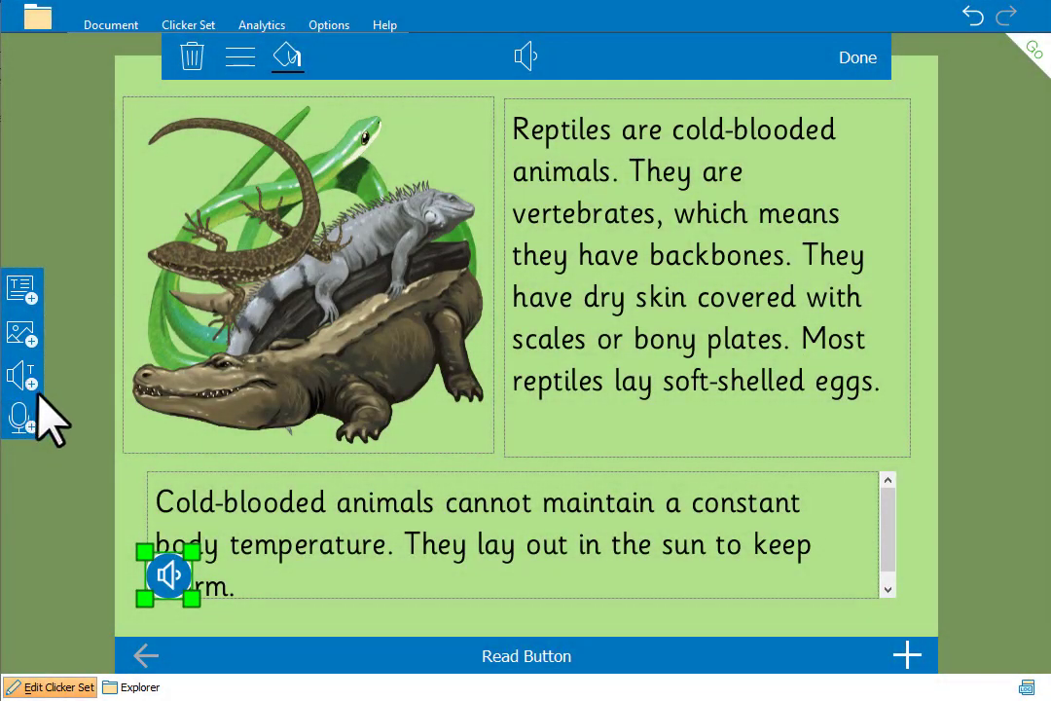
{"action": "left_click_drag", "start_coordinate": [170, 563], "coordinate": [390, 662]}
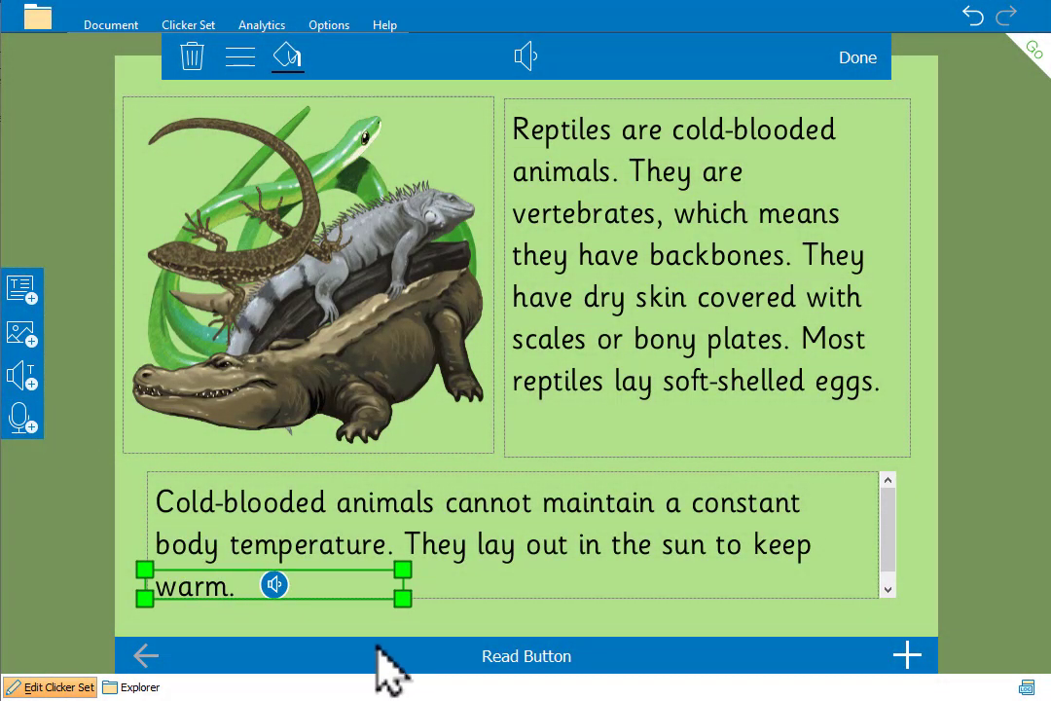
{"action": "key", "text": "ctrl+z"}
{"action": "left_click_drag", "start_coordinate": [179, 578], "coordinate": [508, 616]}
Colour the read button green and switch to reading mode to test the page
{"action": "left_click", "coordinate": [287, 58]}
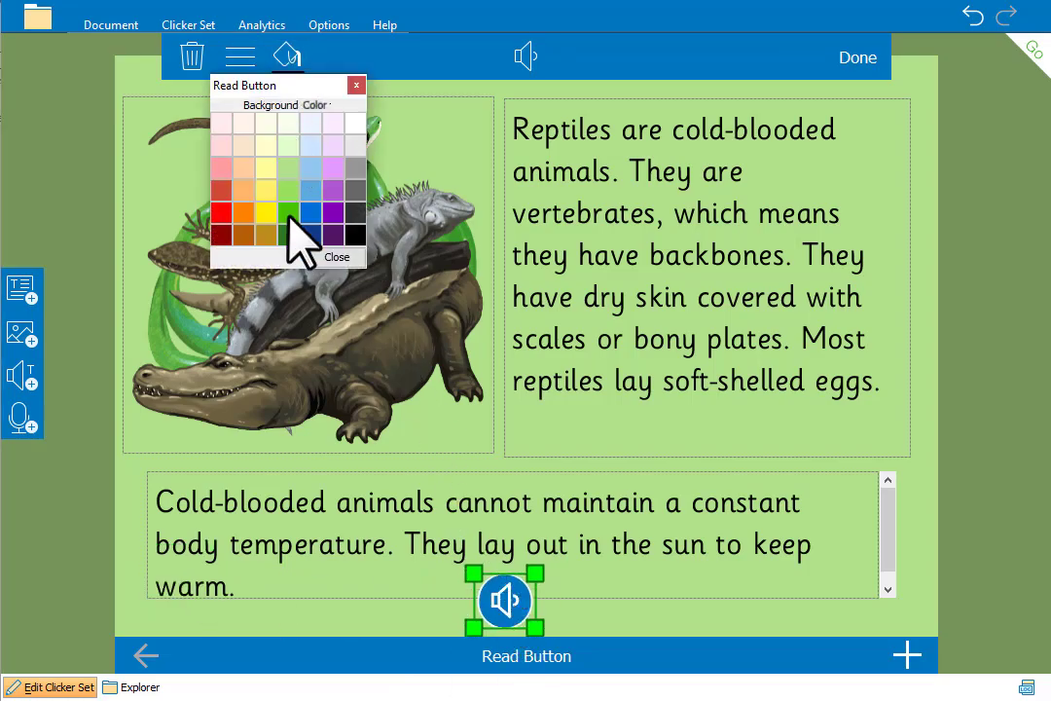
{"action": "left_click", "coordinate": [290, 216]}
{"action": "left_click", "coordinate": [102, 331]}
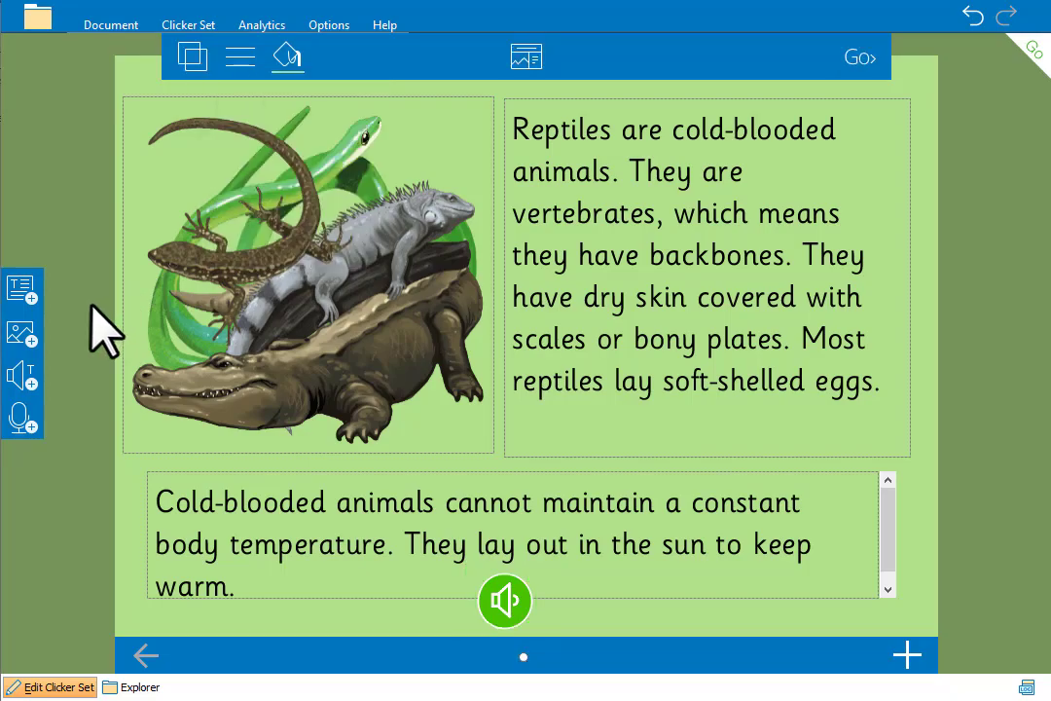
{"action": "left_click", "coordinate": [880, 70]}
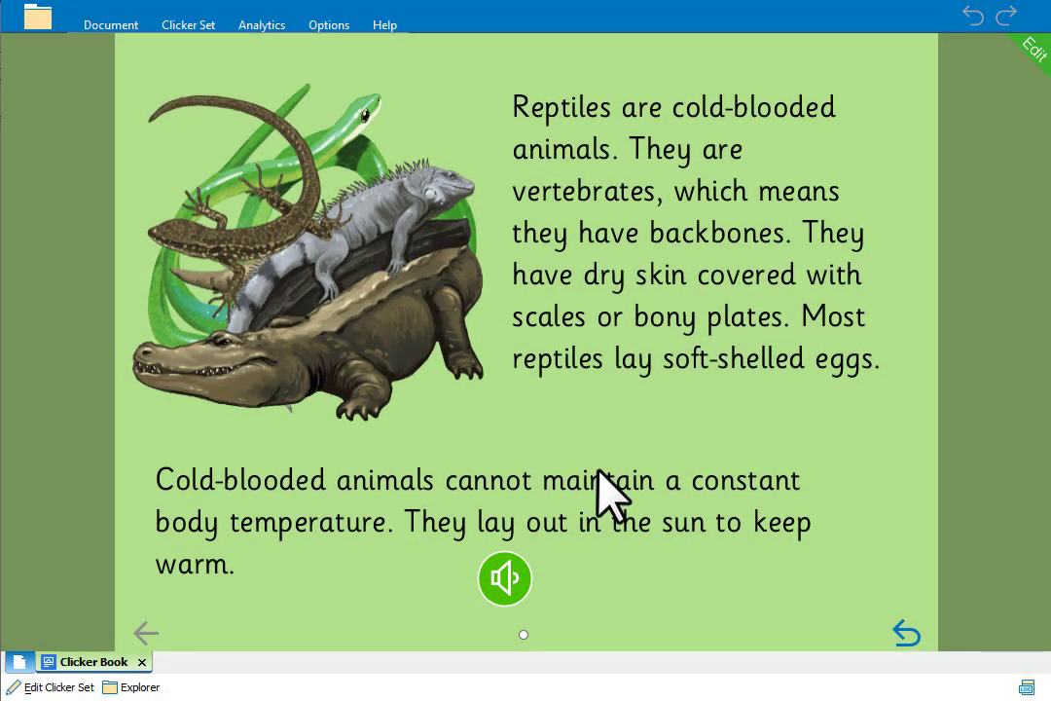
{"action": "left_click", "coordinate": [506, 579]}
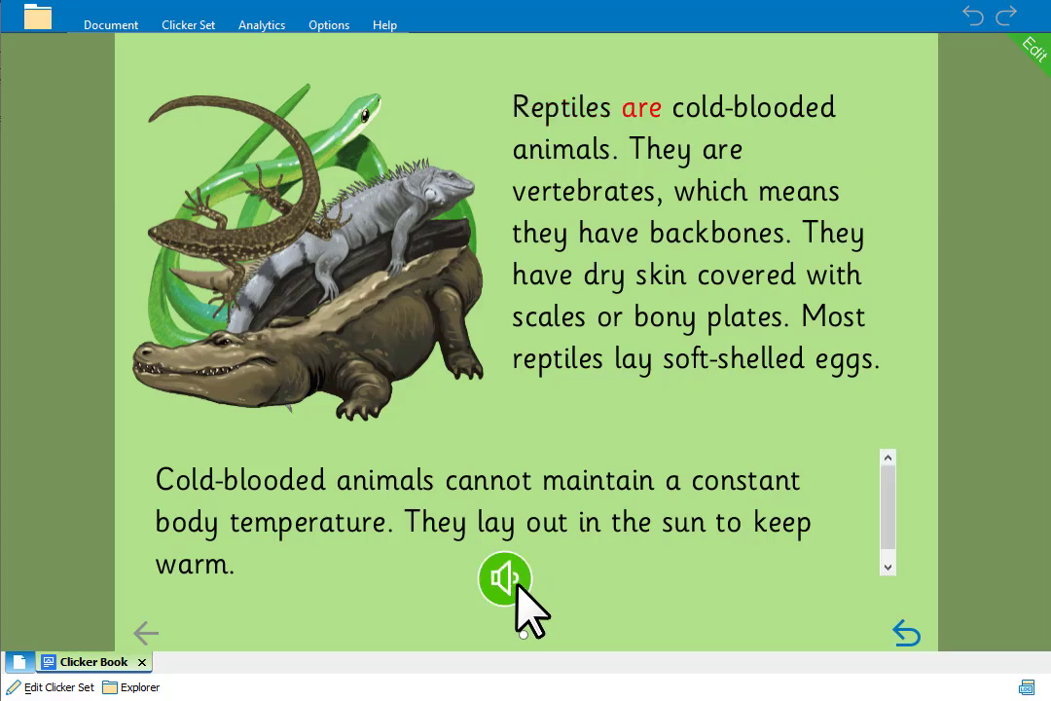
{"action": "left_click", "coordinate": [507, 579]}
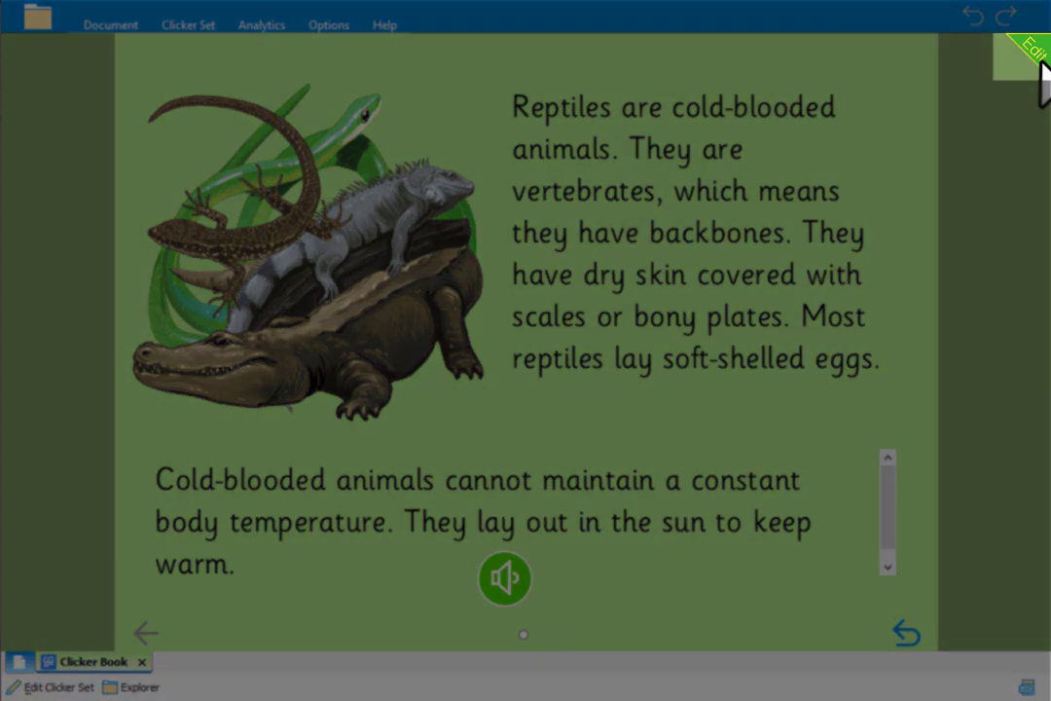
{"action": "left_click", "coordinate": [1038, 51]}
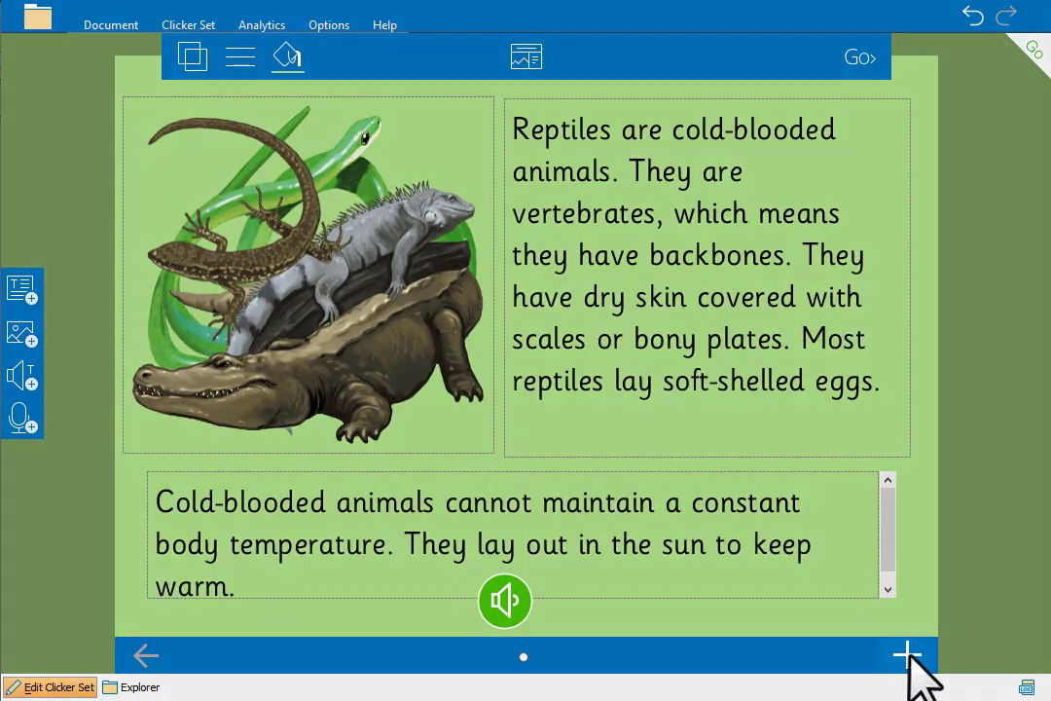
Add a new Same Design page and delete its right-hand text box
{"action": "left_click", "coordinate": [907, 655]}
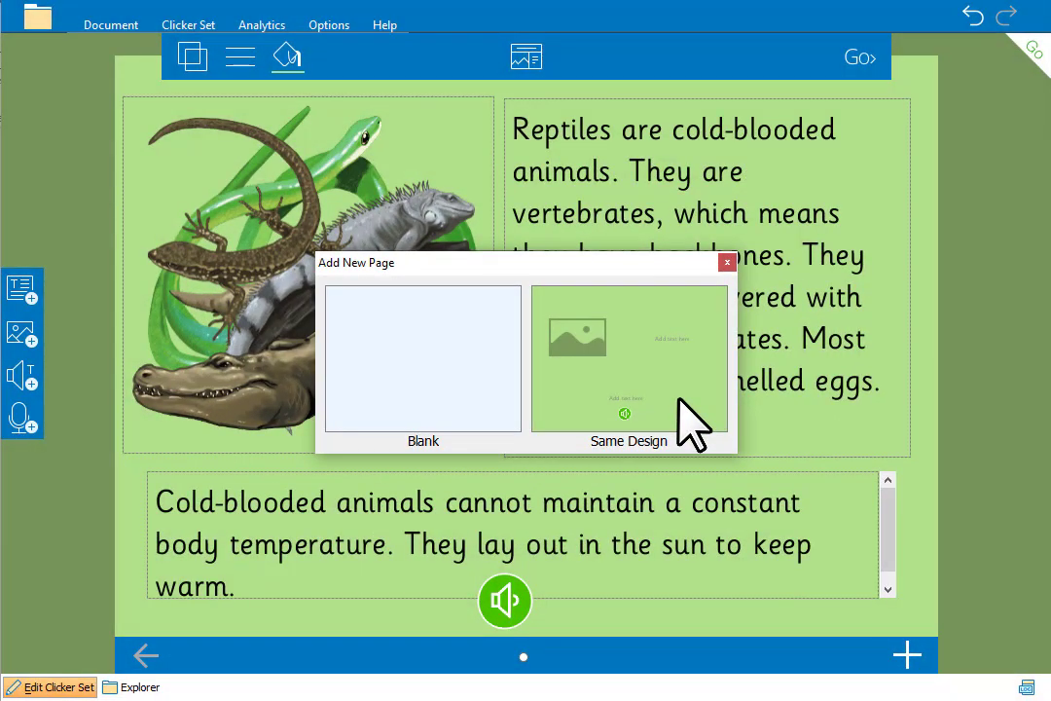
{"action": "left_click", "coordinate": [694, 424]}
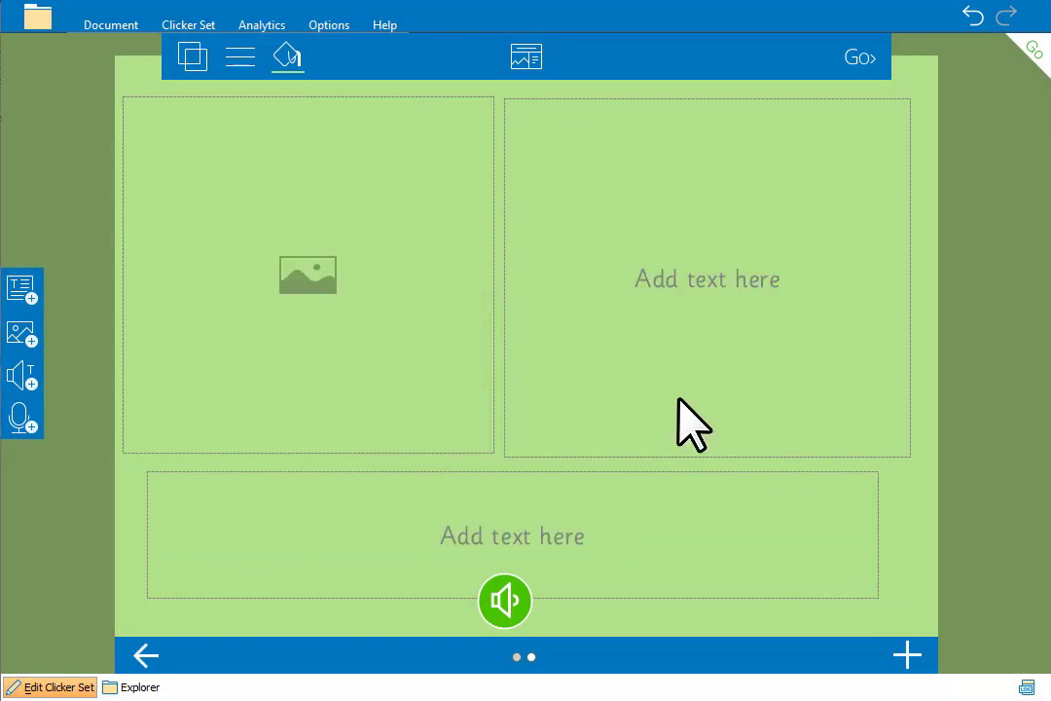
{"action": "left_click", "coordinate": [685, 319]}
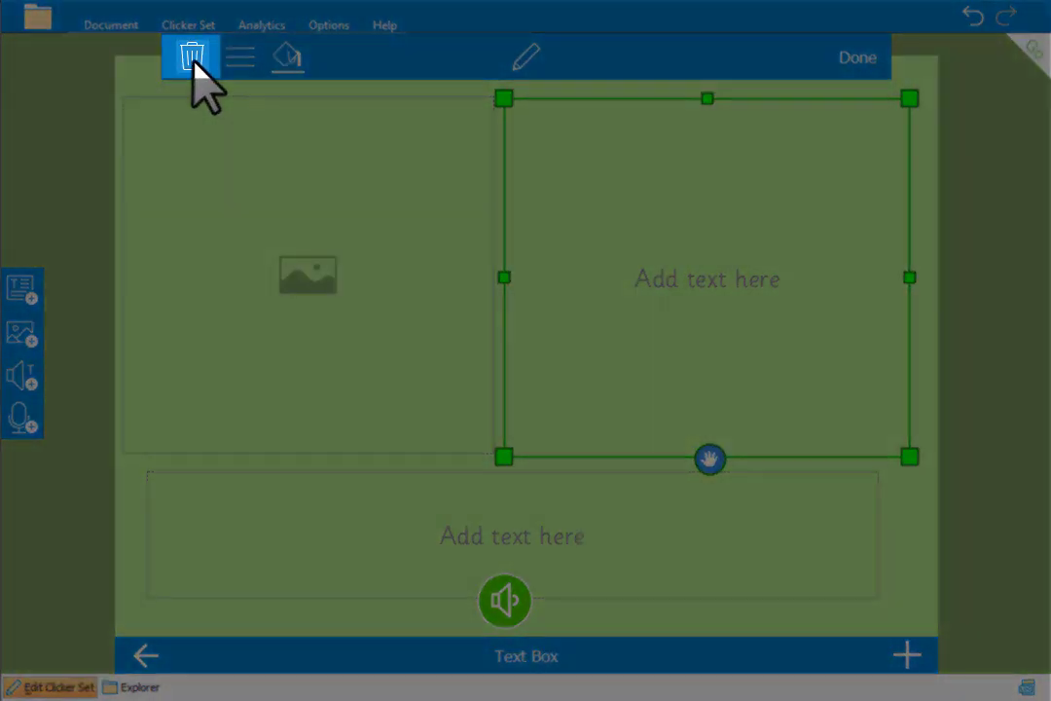
{"action": "left_click", "coordinate": [192, 57]}
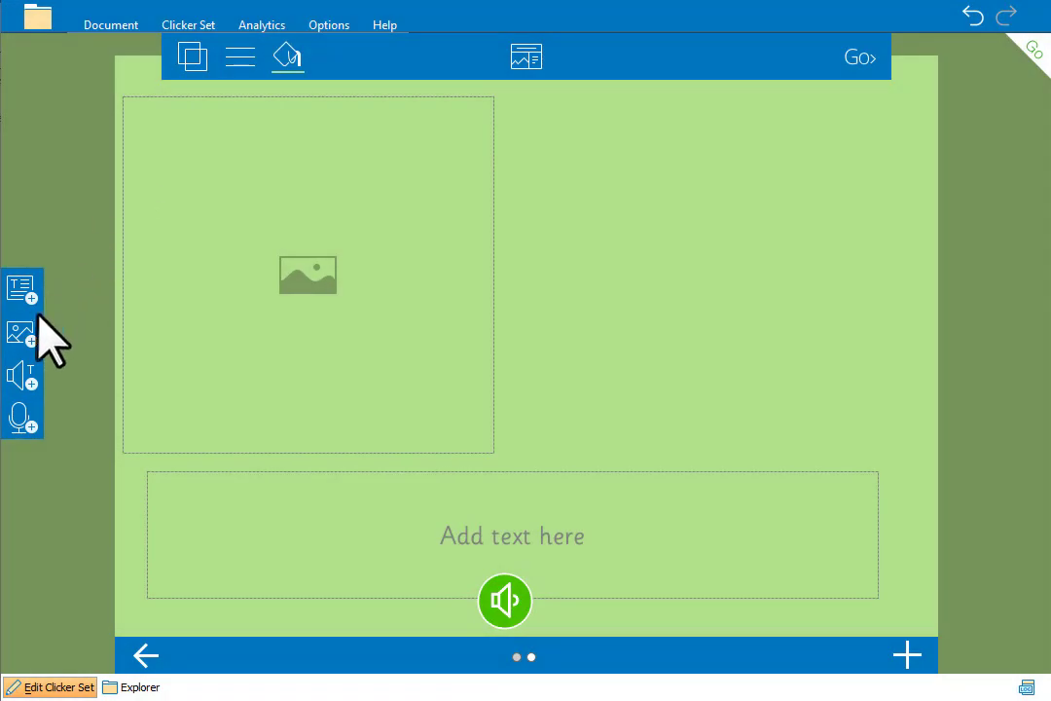
Add a transparent picture box filling the page's right side beside the left picture box
{"action": "left_click", "coordinate": [21, 332]}
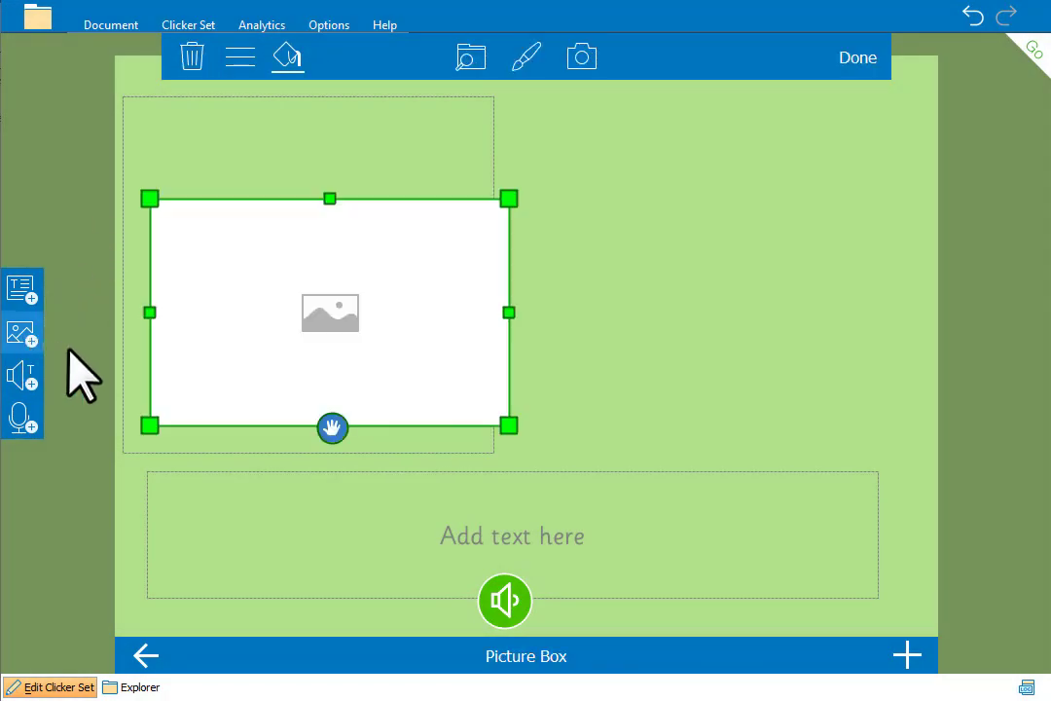
{"action": "left_click_drag", "start_coordinate": [331, 428], "coordinate": [701, 321]}
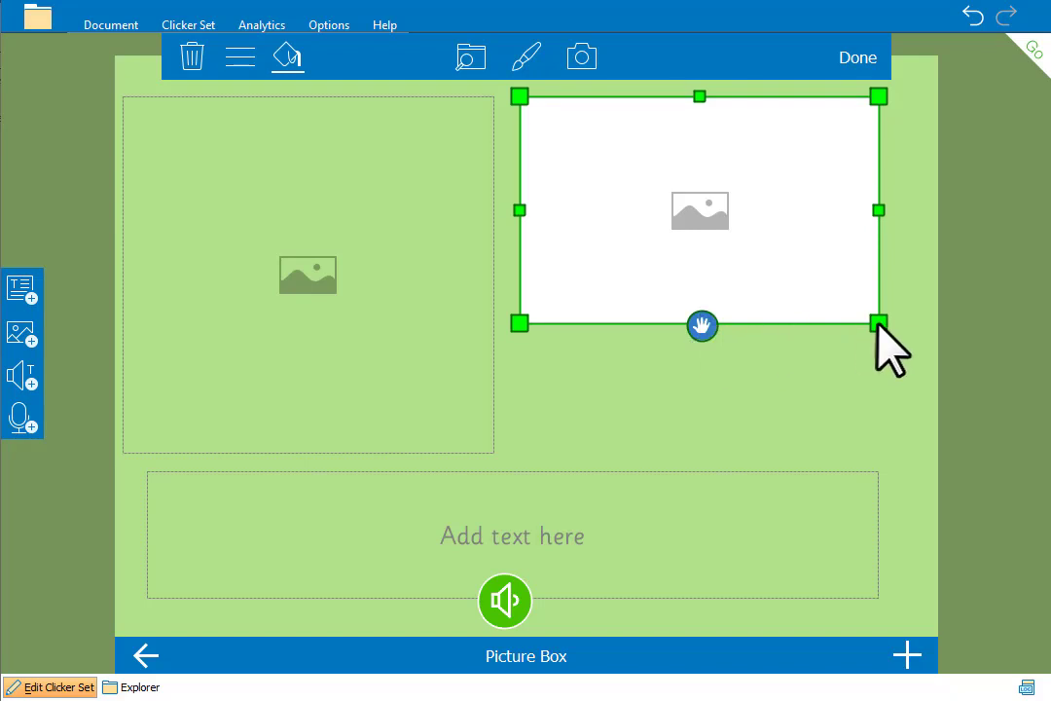
{"action": "left_click_drag", "start_coordinate": [881, 326], "coordinate": [905, 453]}
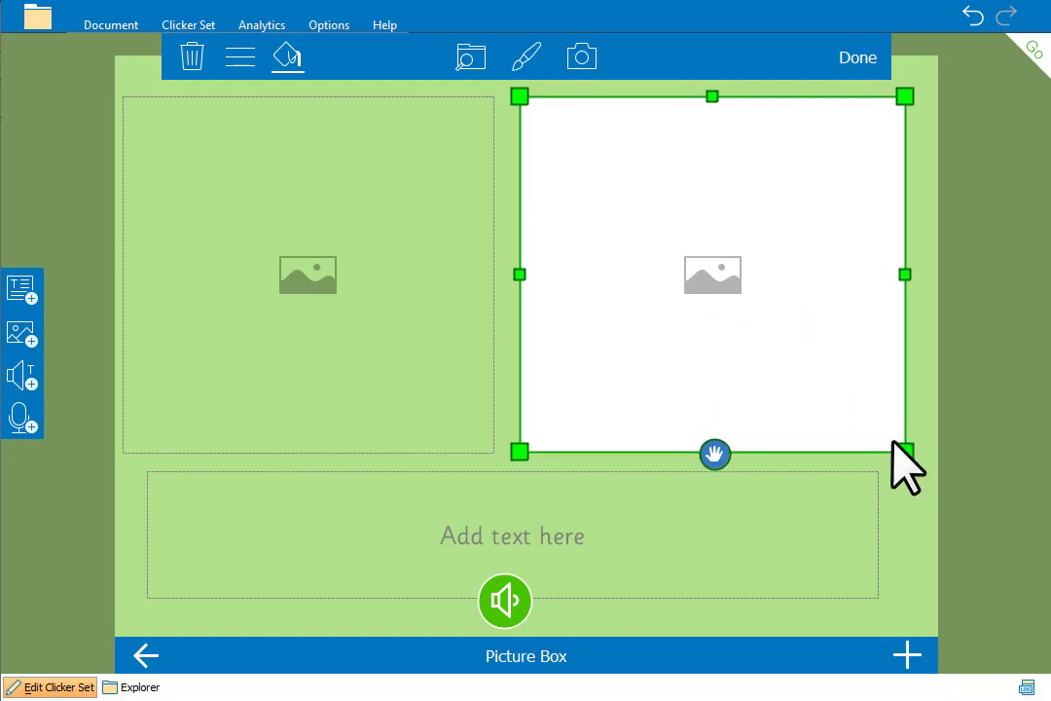
{"action": "left_click", "coordinate": [289, 59]}
{"action": "left_click", "coordinate": [216, 119]}
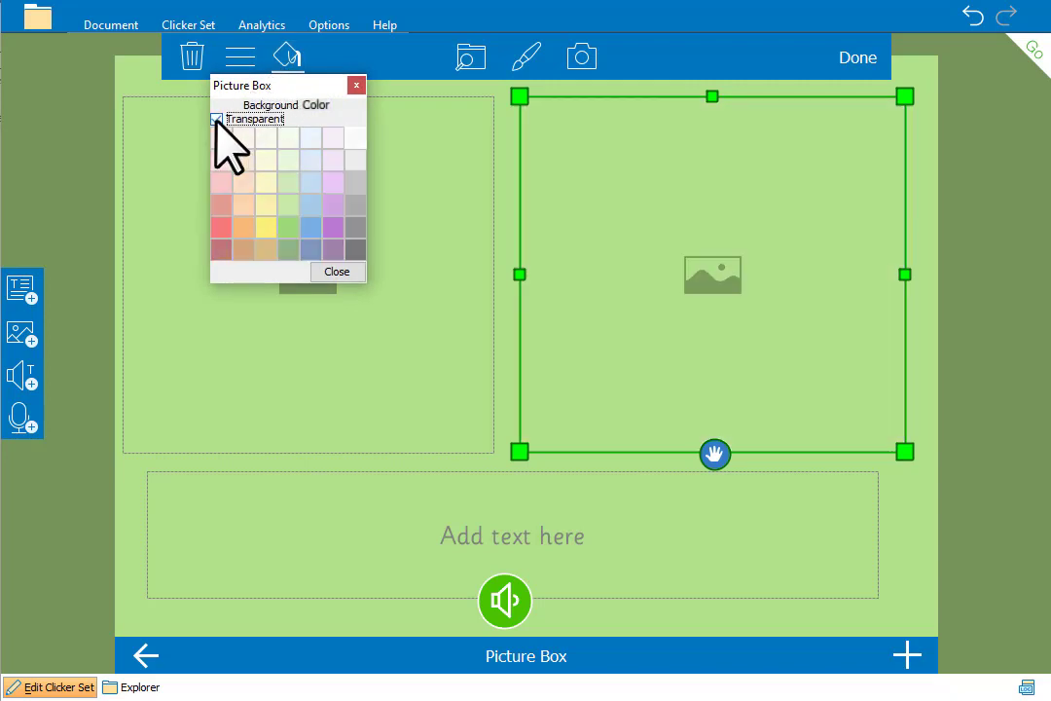
{"action": "left_click", "coordinate": [362, 379]}
{"action": "left_click", "coordinate": [374, 372]}
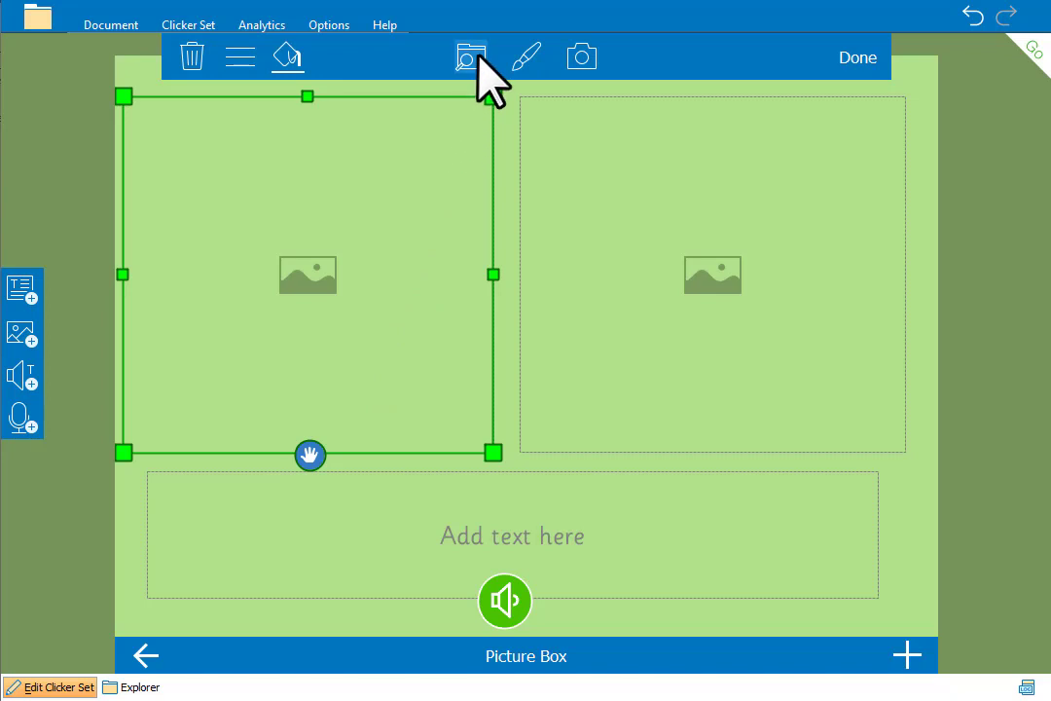
Insert a tortoise picture from the CrickPix2 collection into the left picture box
{"action": "left_click", "coordinate": [477, 58]}
{"action": "double_click", "coordinate": [301, 225]}
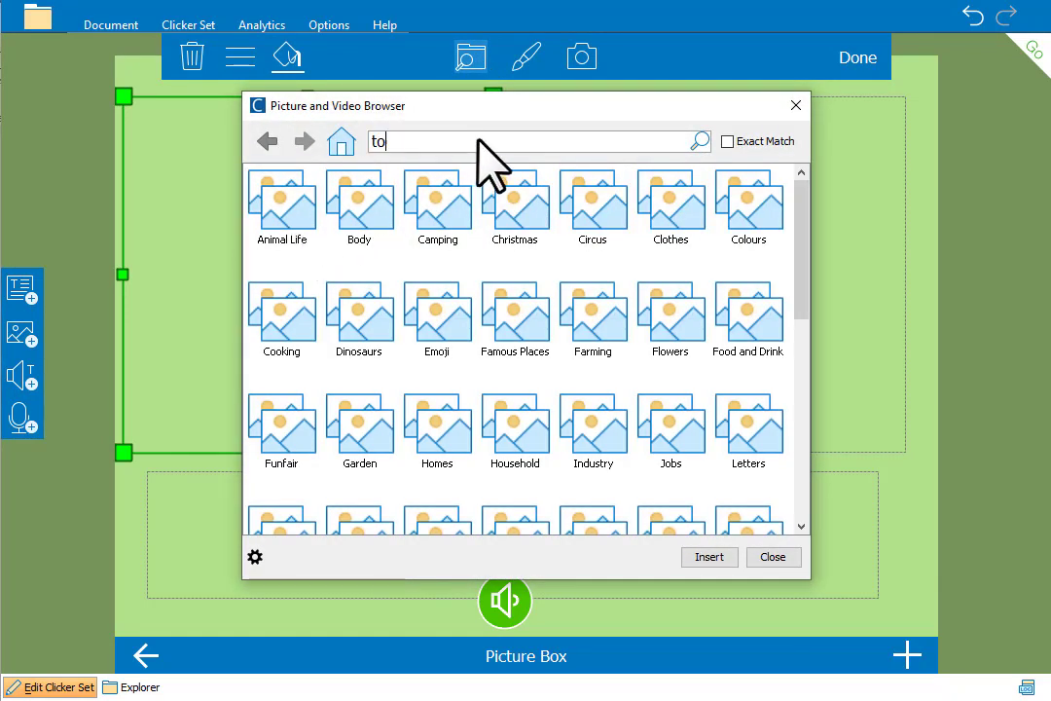
{"action": "key", "text": "Return"}
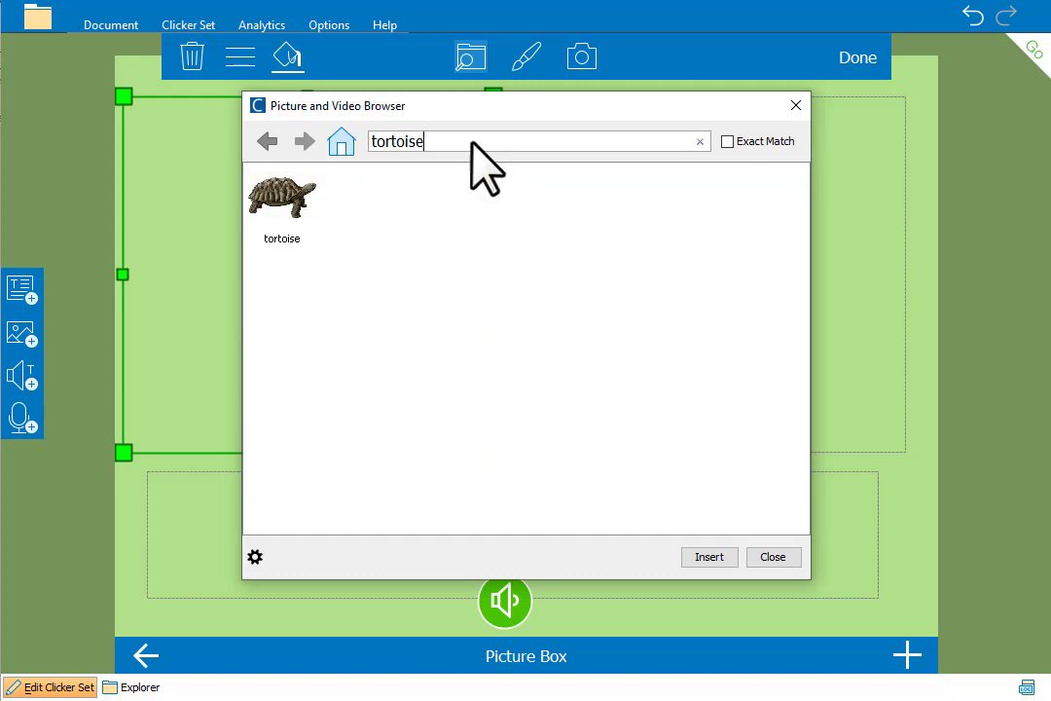
{"action": "double_click", "coordinate": [306, 216]}
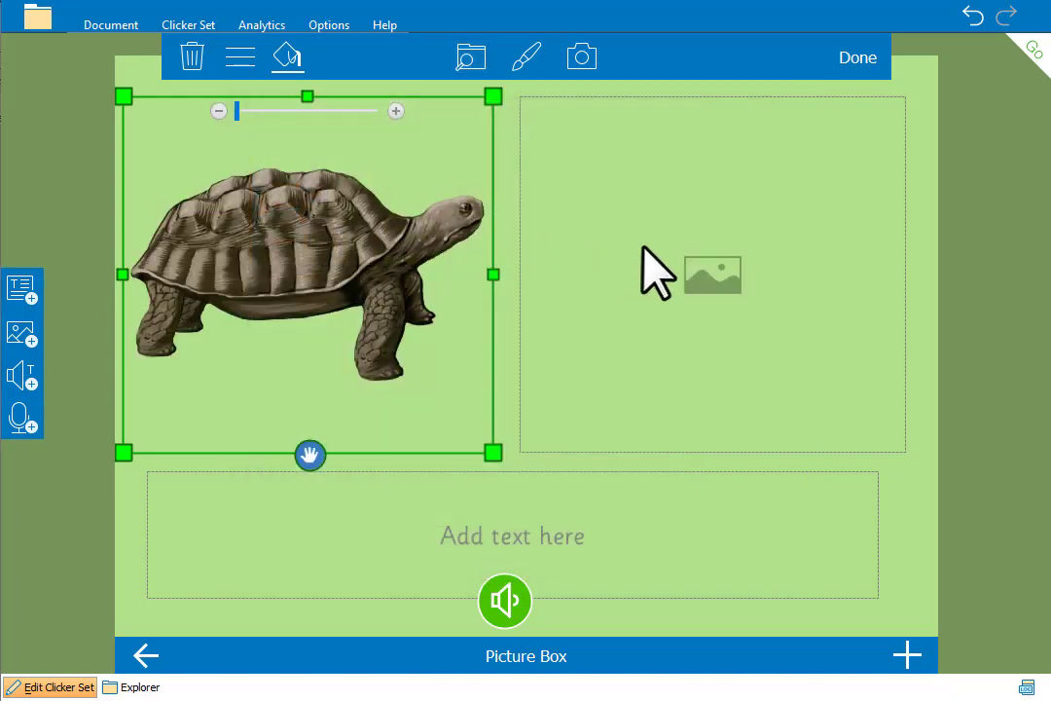
Insert the second lizard search result from CrickPix2 into the right picture box
{"action": "left_click", "coordinate": [735, 267]}
{"action": "left_click", "coordinate": [471, 61]}
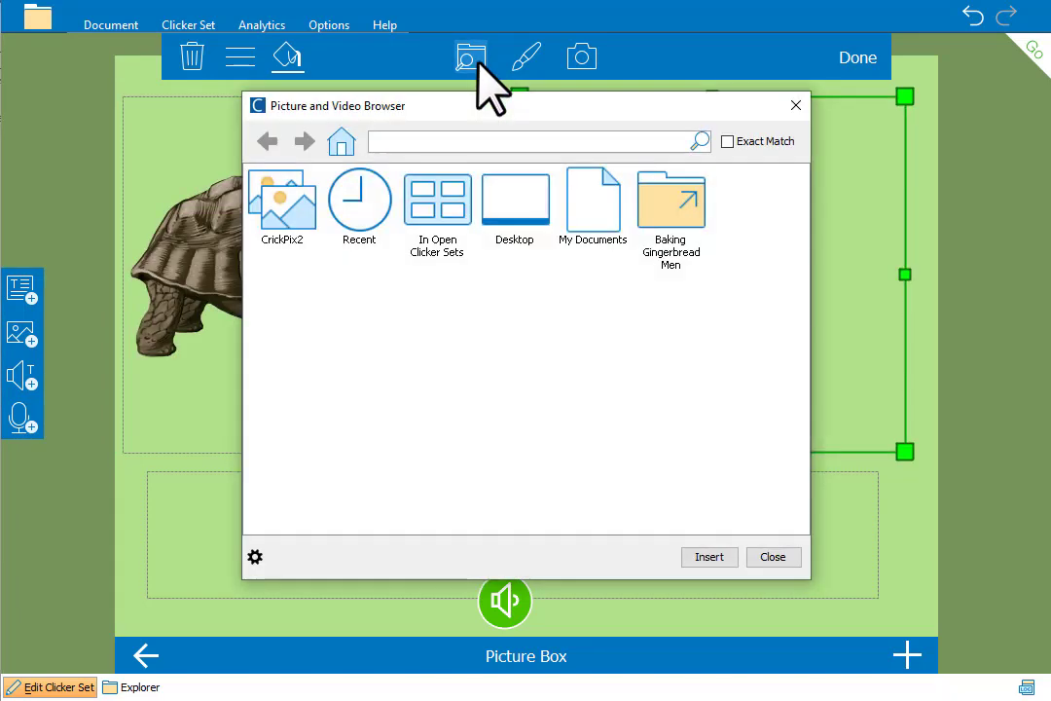
{"action": "left_click", "coordinate": [313, 208]}
{"action": "double_click", "coordinate": [314, 203]}
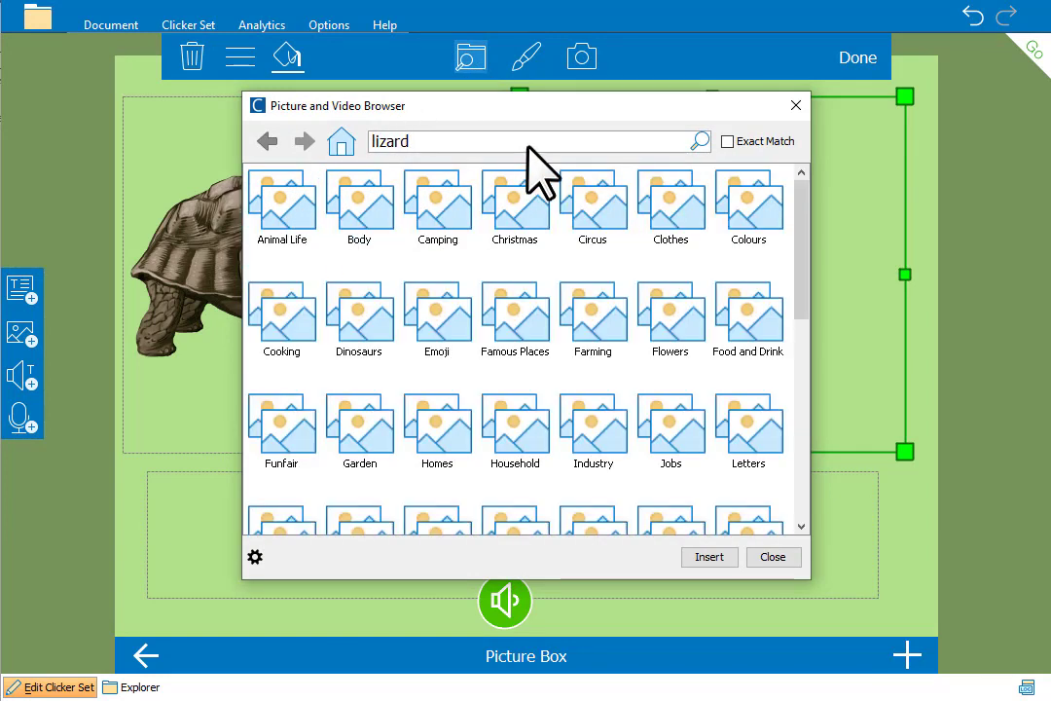
{"action": "key", "text": "Return"}
{"action": "left_click", "coordinate": [375, 218]}
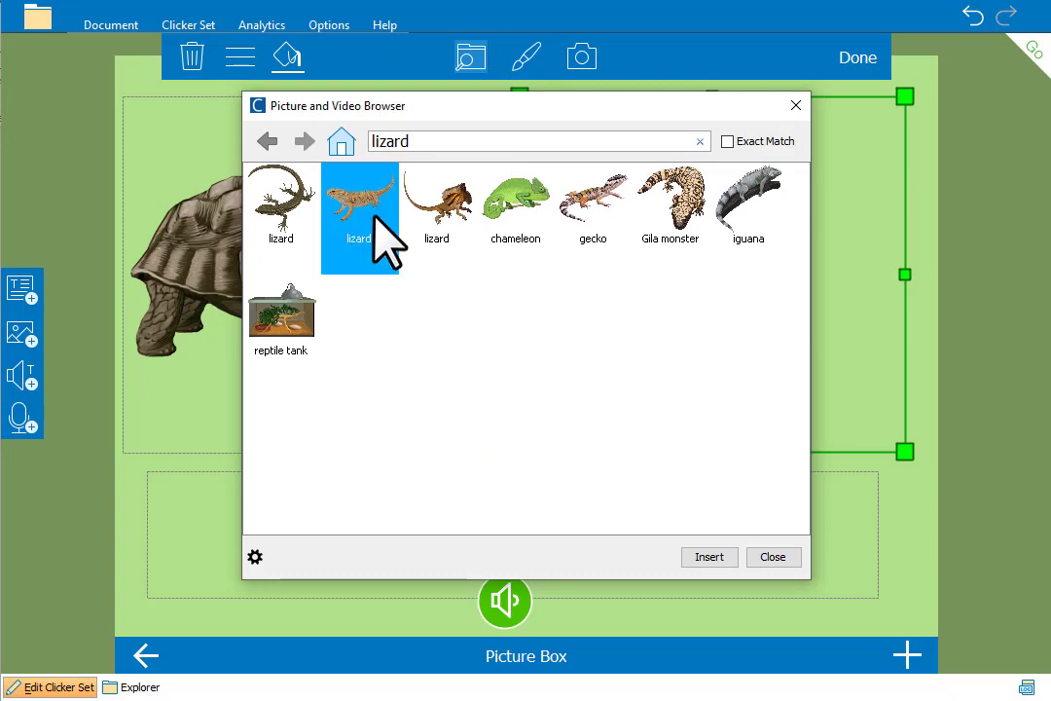
{"action": "double_click", "coordinate": [383, 236]}
{"action": "left_click", "coordinate": [458, 504]}
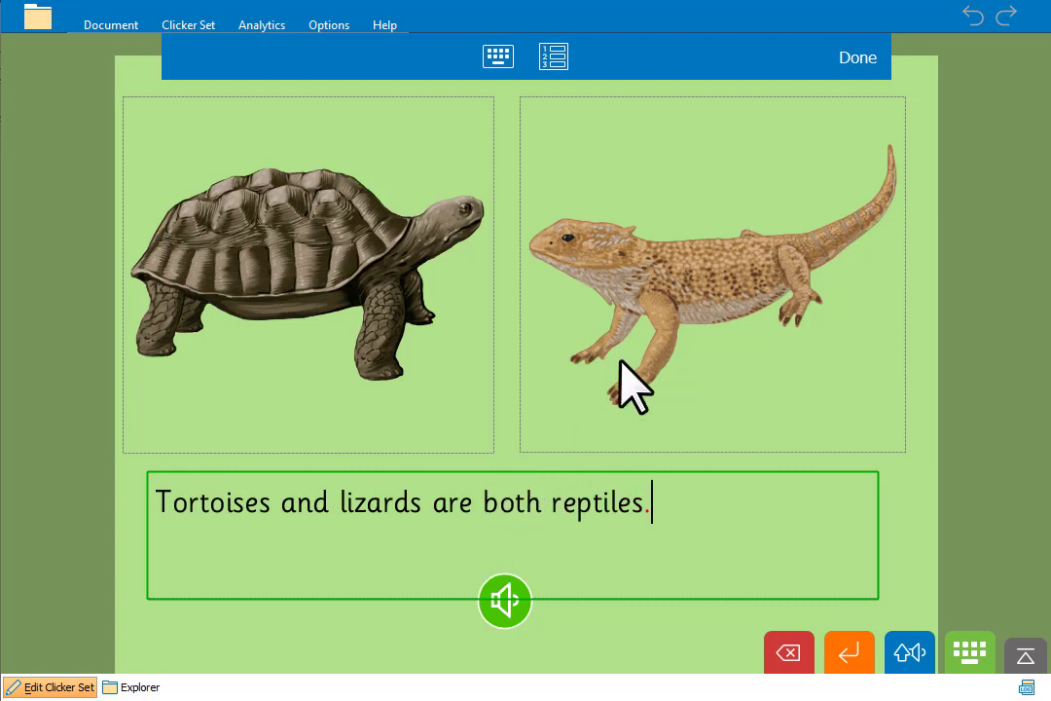
Commit the caption 'Tortoises and lizards are both reptiles.' and select its text box
{"action": "left_click", "coordinate": [853, 66]}
{"action": "left_click", "coordinate": [640, 543]}
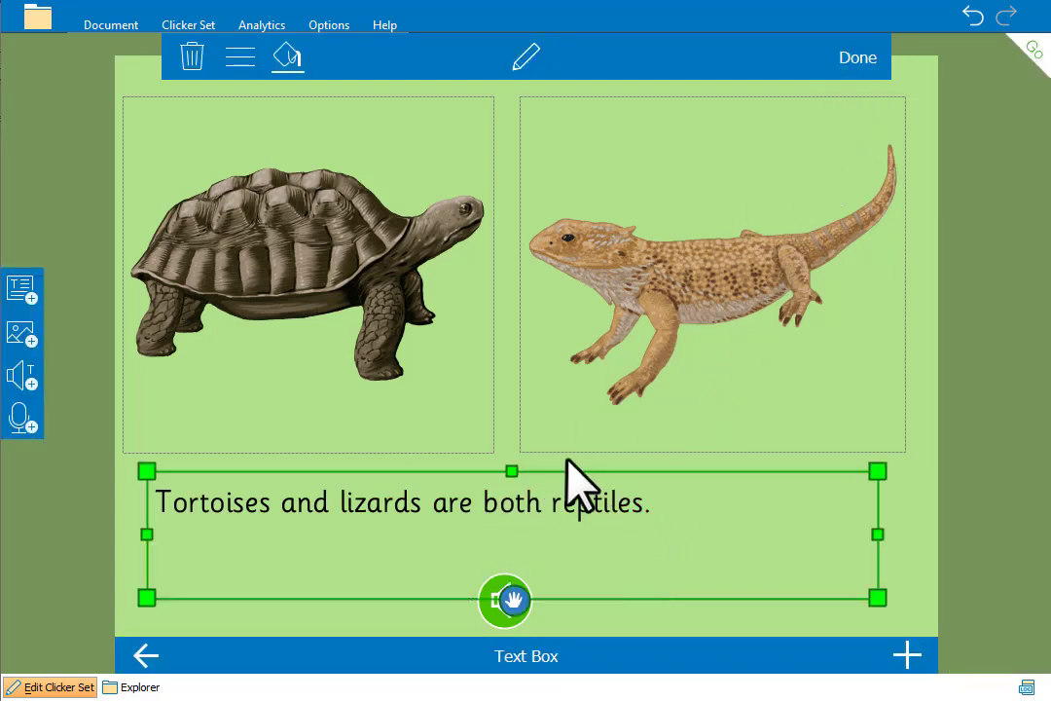